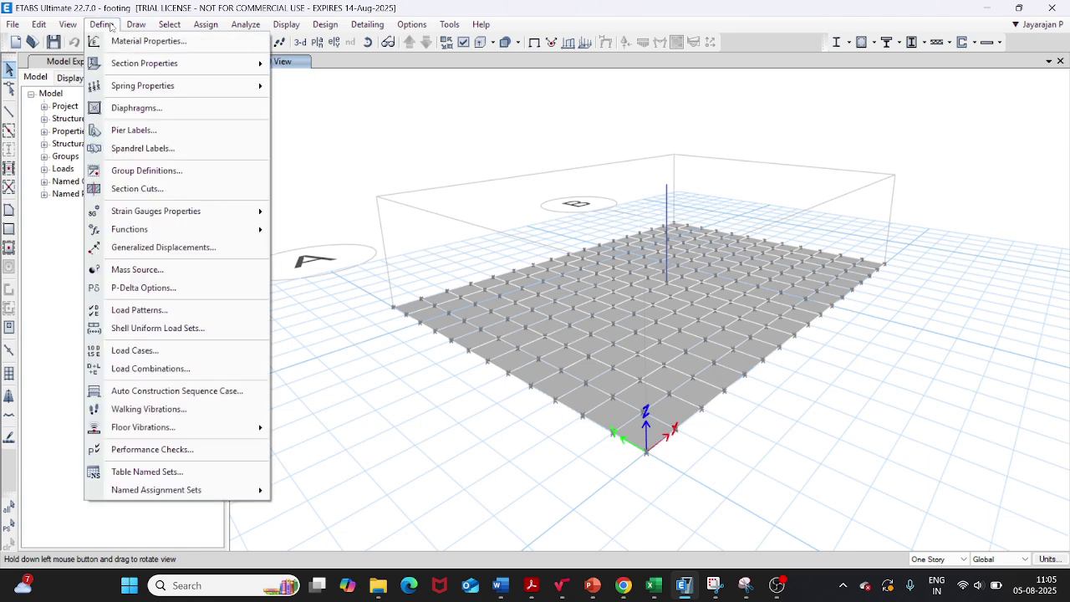
Review the property data of the conc material, including its weight density and elastic modulus, without changing it.
{"action": "left_click", "coordinate": [122, 45]}
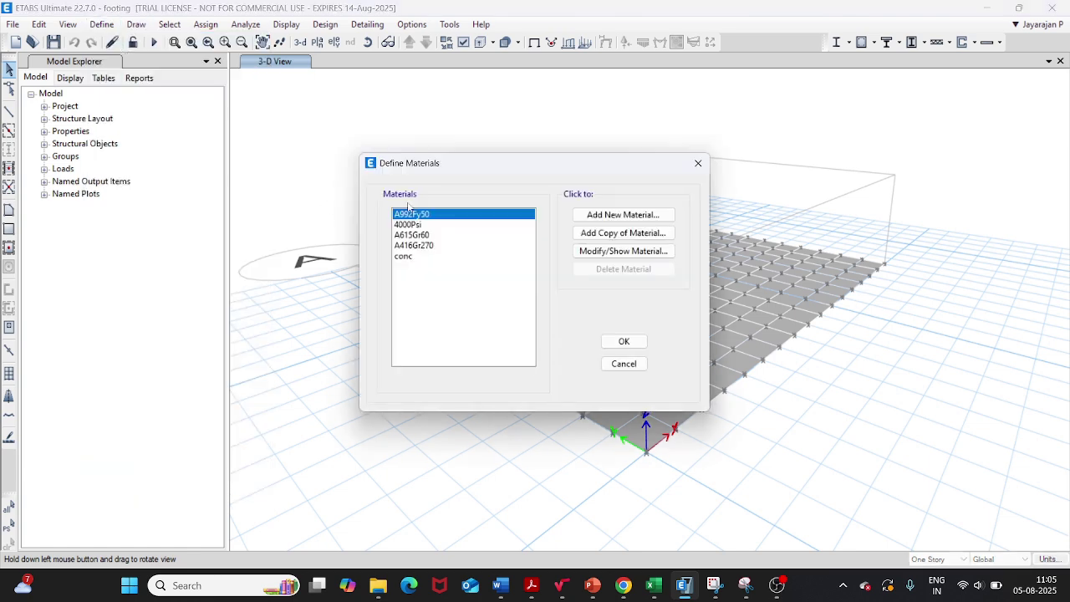
{"action": "left_click", "coordinate": [410, 256]}
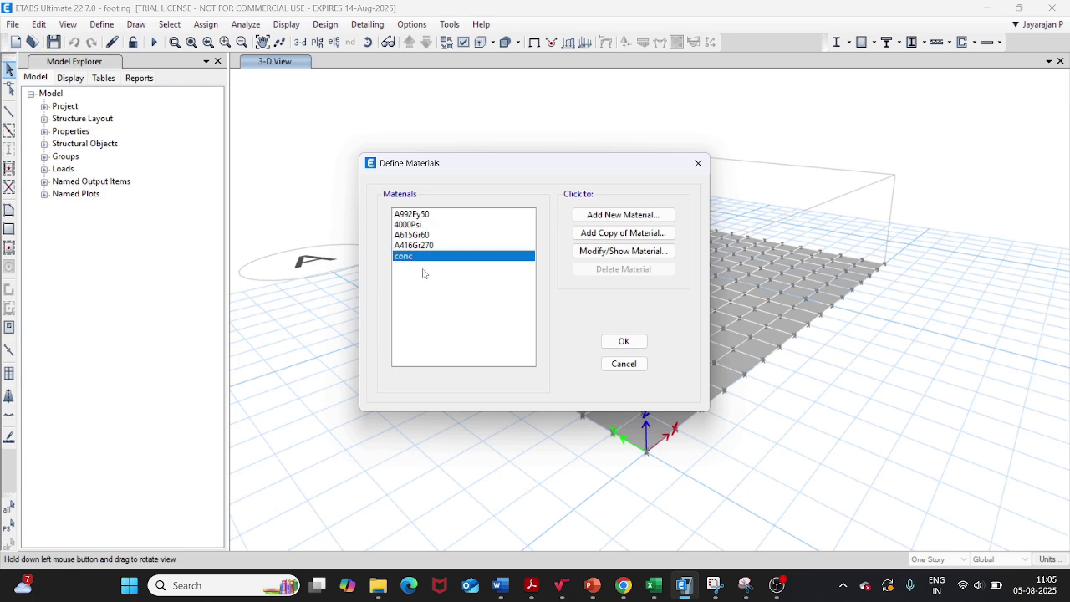
{"action": "left_click", "coordinate": [605, 250]}
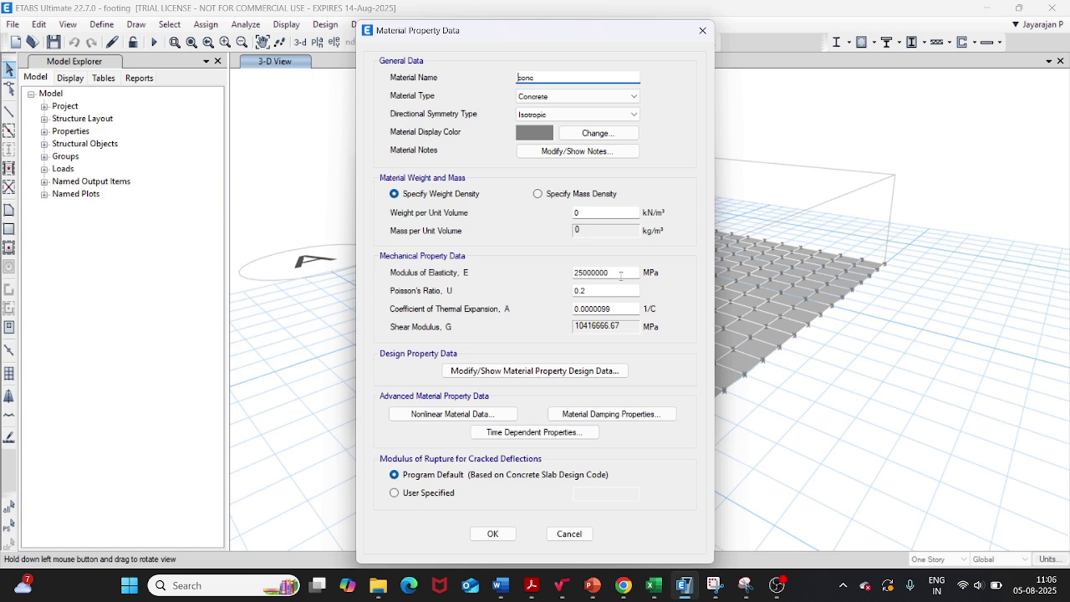
{"action": "left_click", "coordinate": [572, 534]}
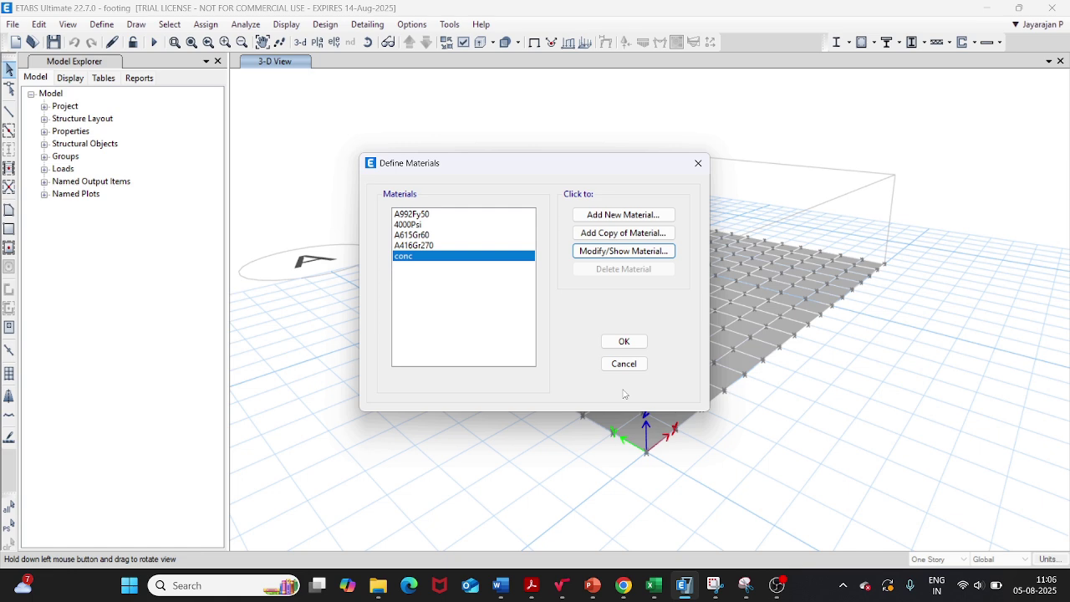
{"action": "left_click", "coordinate": [624, 365]}
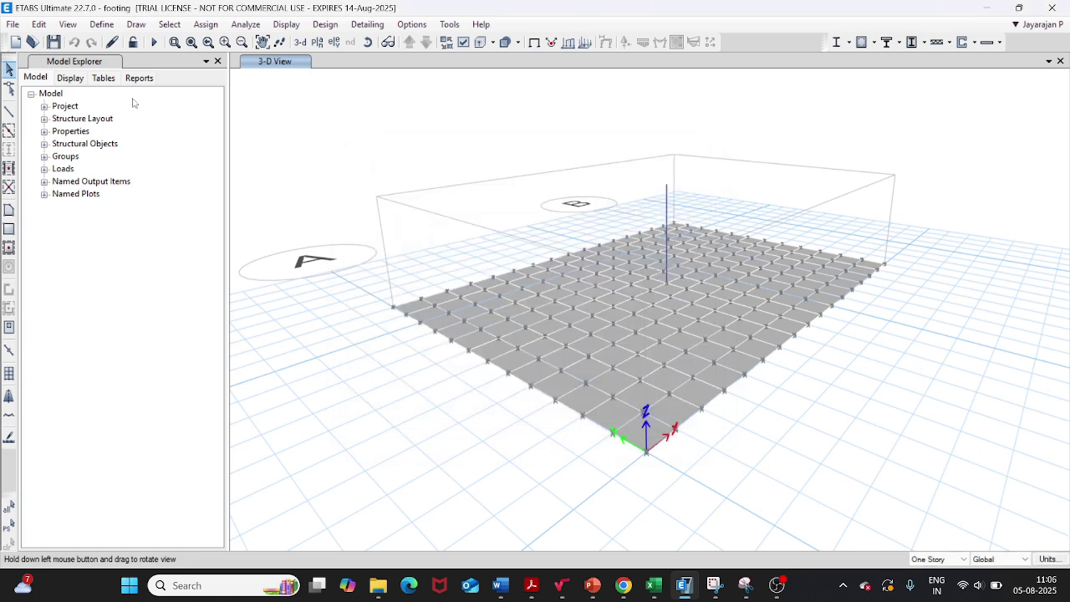
Review the material and section dimensions of the col500x500 frame section.
{"action": "left_click", "coordinate": [101, 24]}
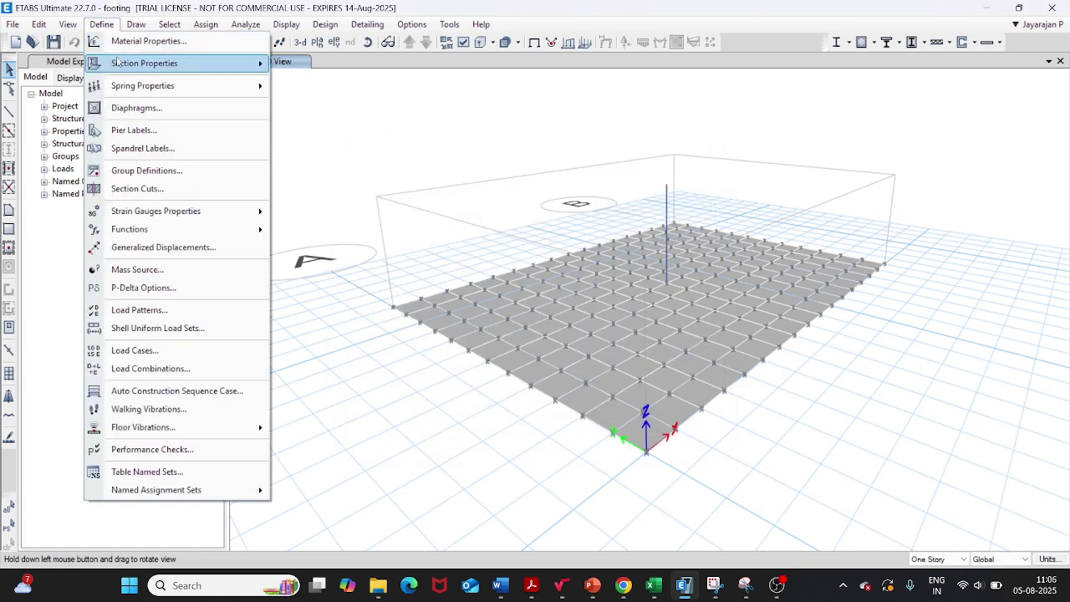
{"action": "mouse_move", "coordinate": [117, 63]}
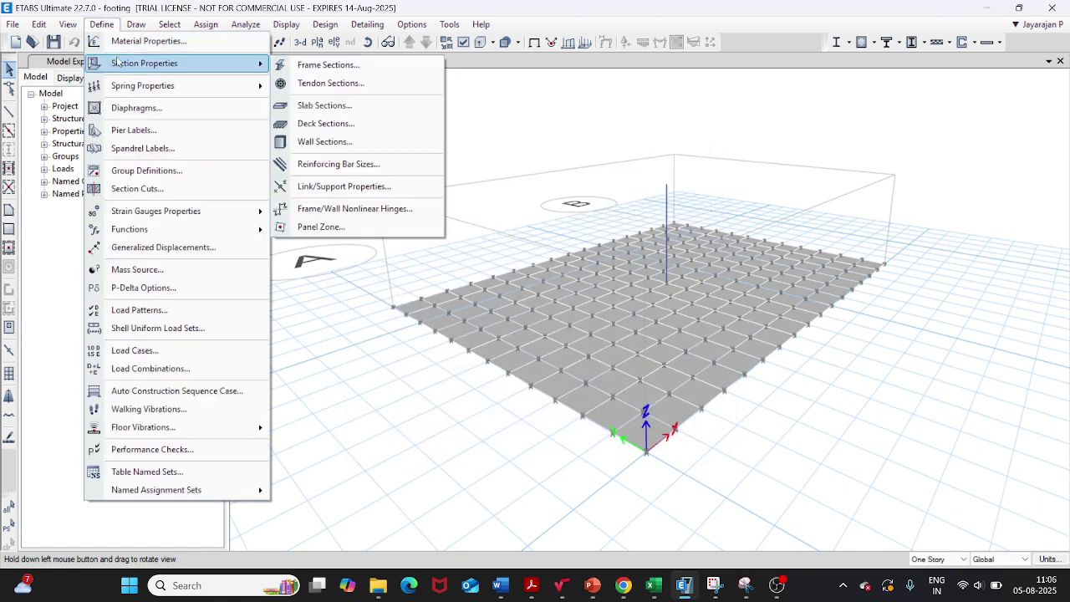
{"action": "left_click", "coordinate": [326, 65]}
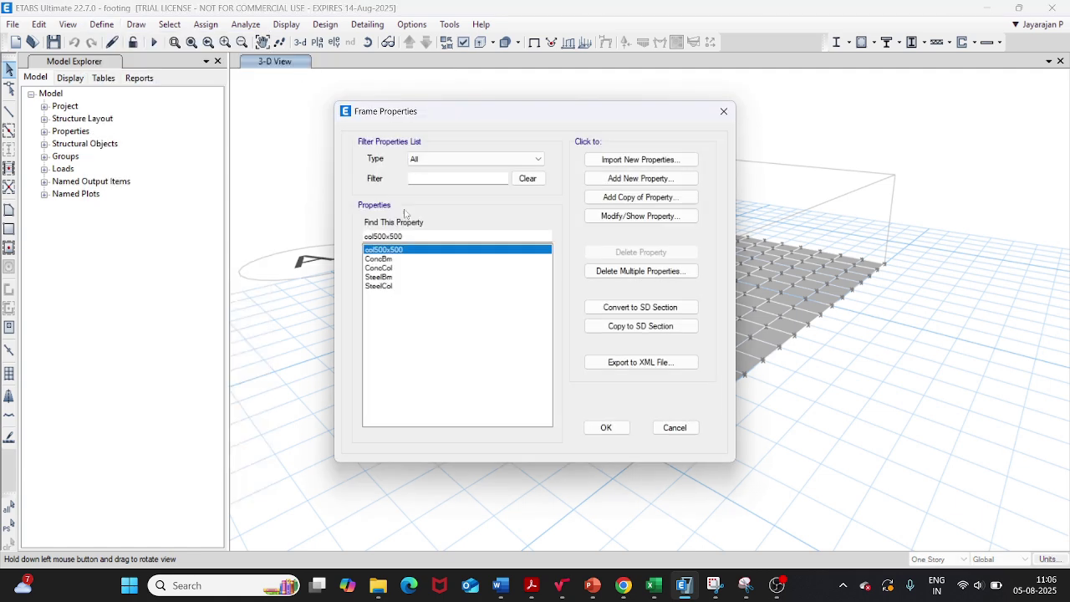
{"action": "left_click", "coordinate": [384, 278]}
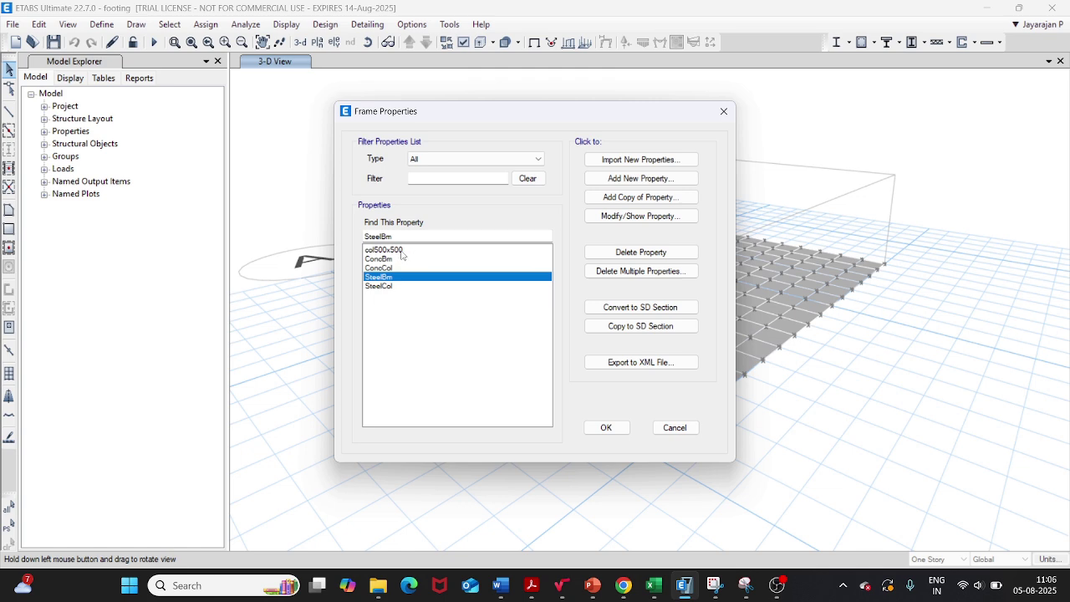
{"action": "left_click", "coordinate": [410, 249]}
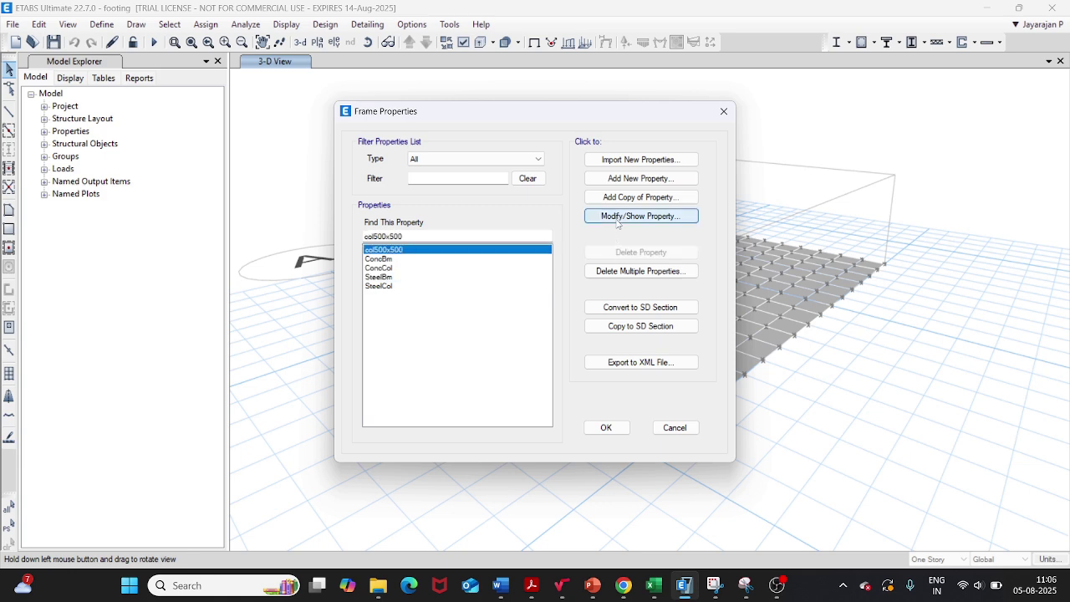
{"action": "left_click", "coordinate": [616, 219]}
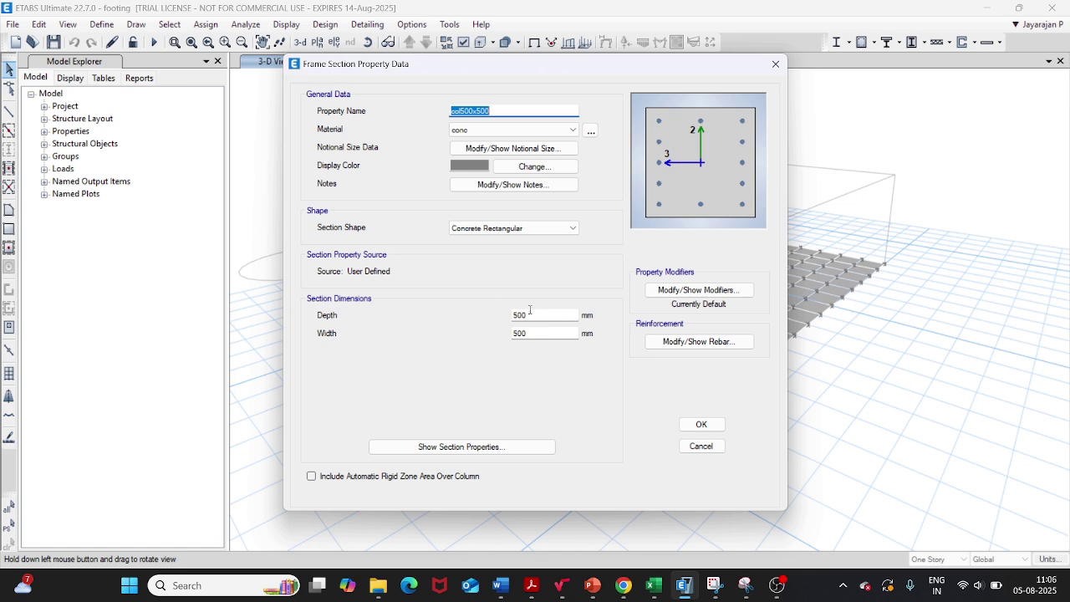
{"action": "left_click", "coordinate": [695, 428]}
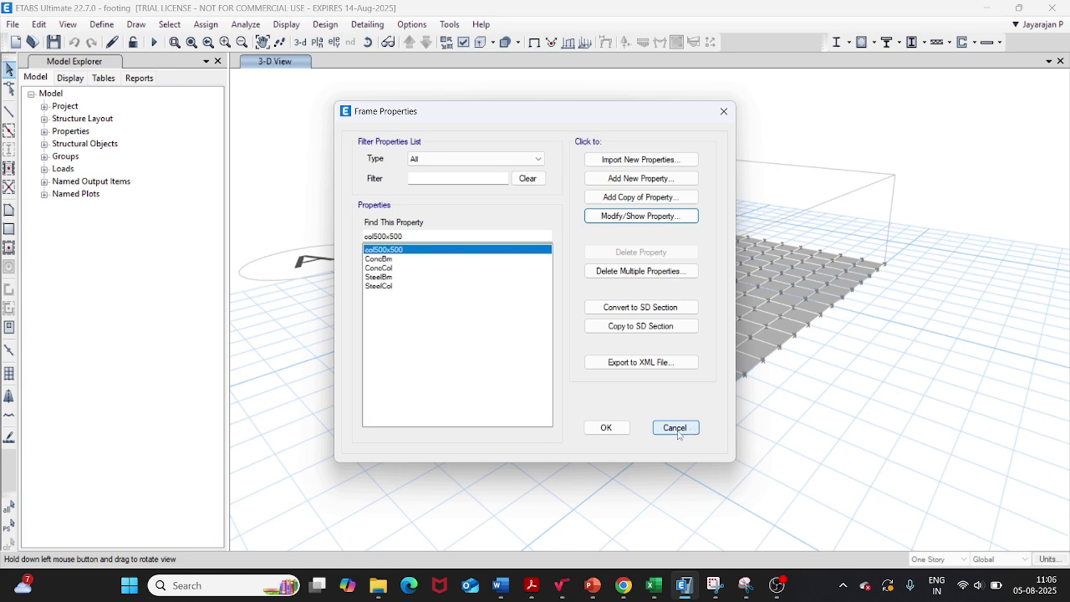
{"action": "left_click", "coordinate": [627, 429]}
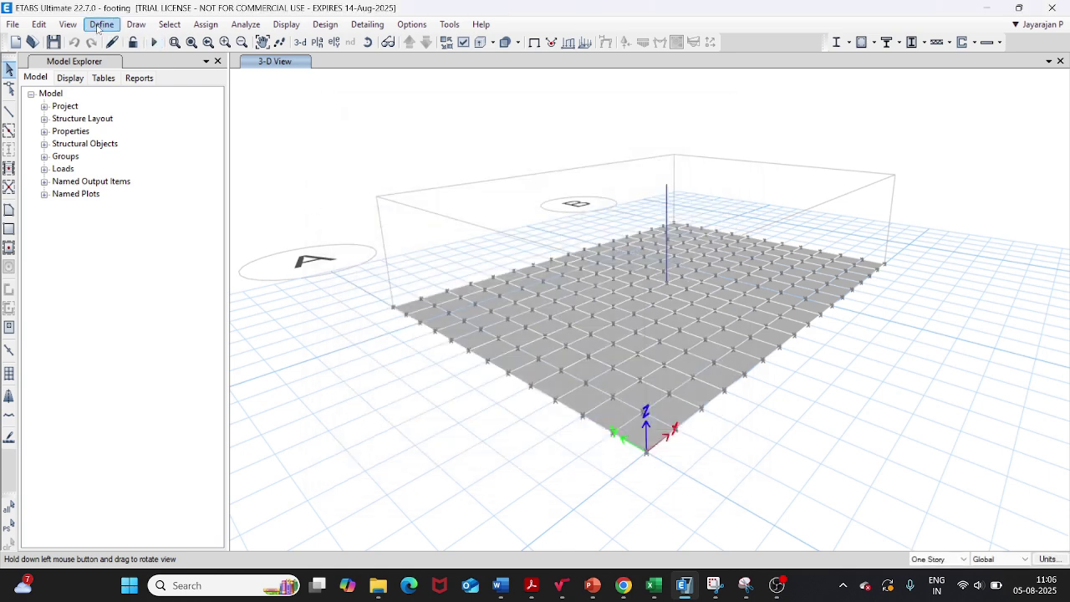
Review the footing slab property's material, modeling type and thickness without changing it.
{"action": "left_click", "coordinate": [99, 26]}
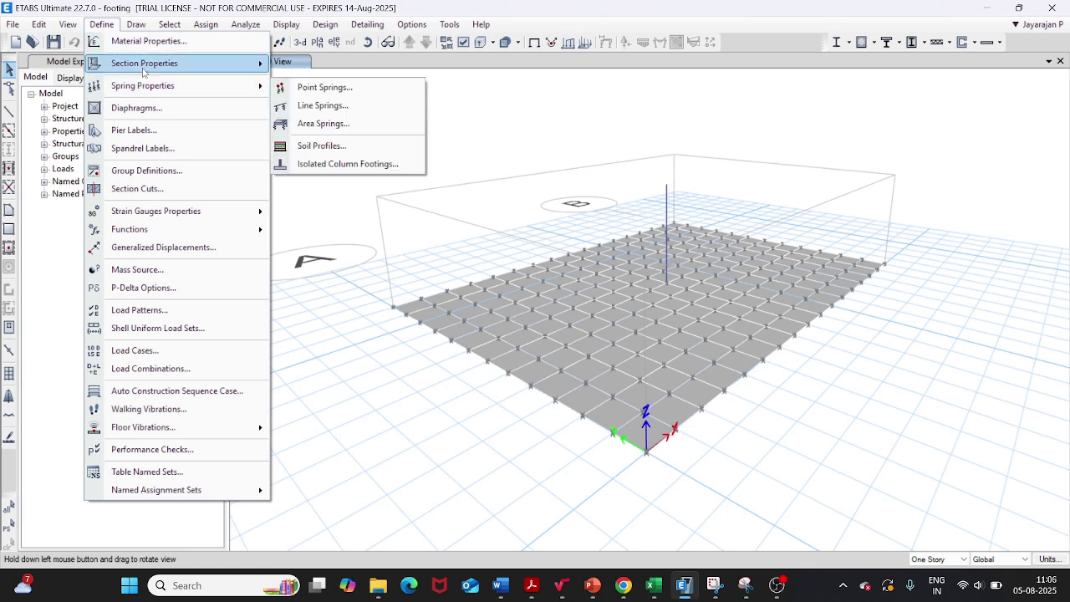
{"action": "mouse_move", "coordinate": [144, 66]}
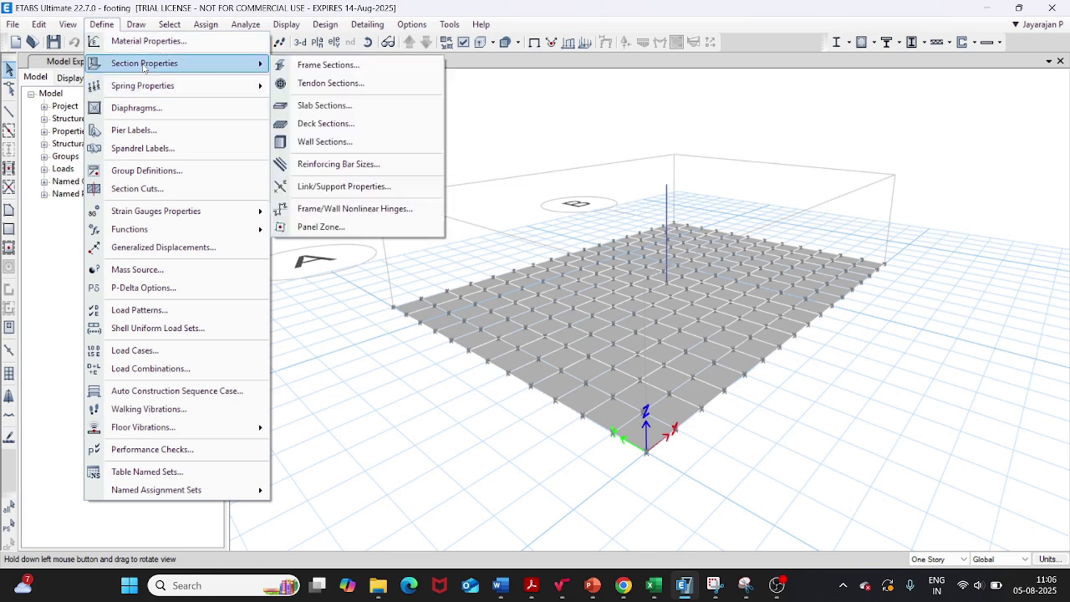
{"action": "left_click", "coordinate": [309, 107]}
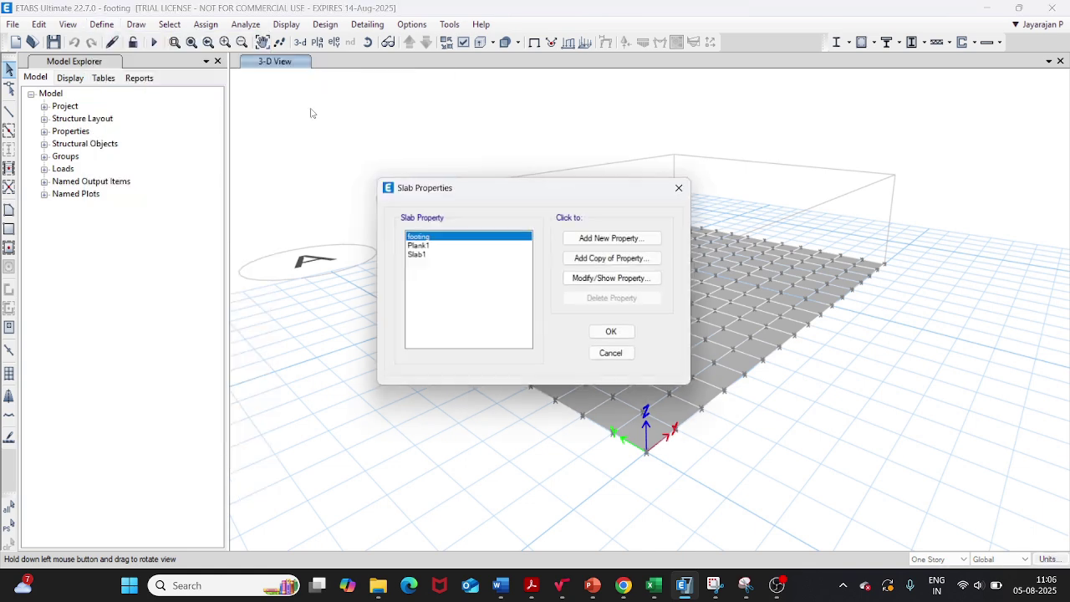
{"action": "left_click", "coordinate": [417, 255]}
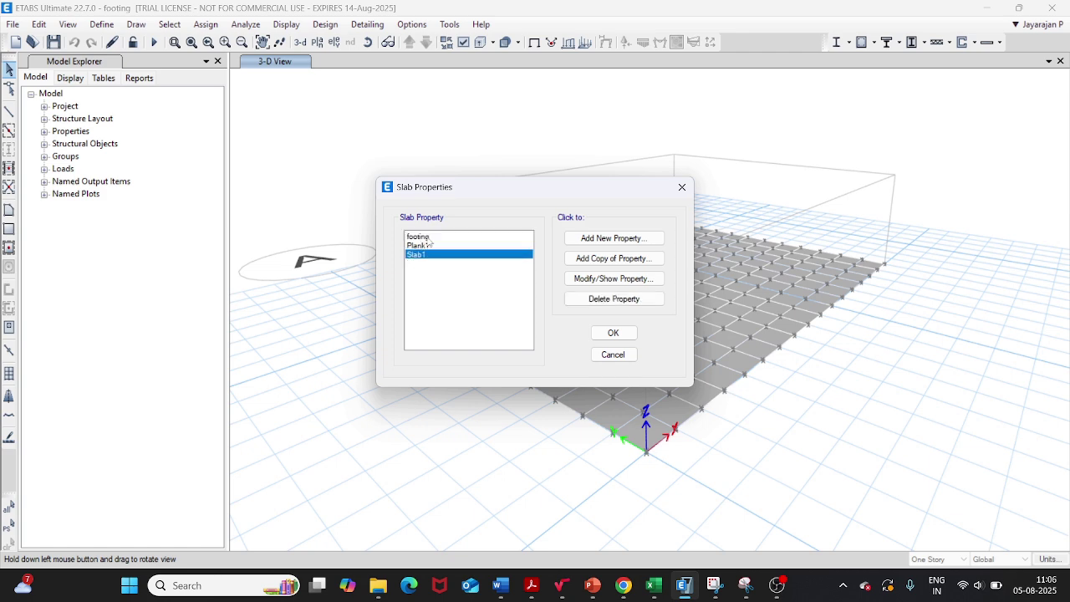
{"action": "left_click", "coordinate": [428, 238]}
{"action": "left_click", "coordinate": [576, 285]}
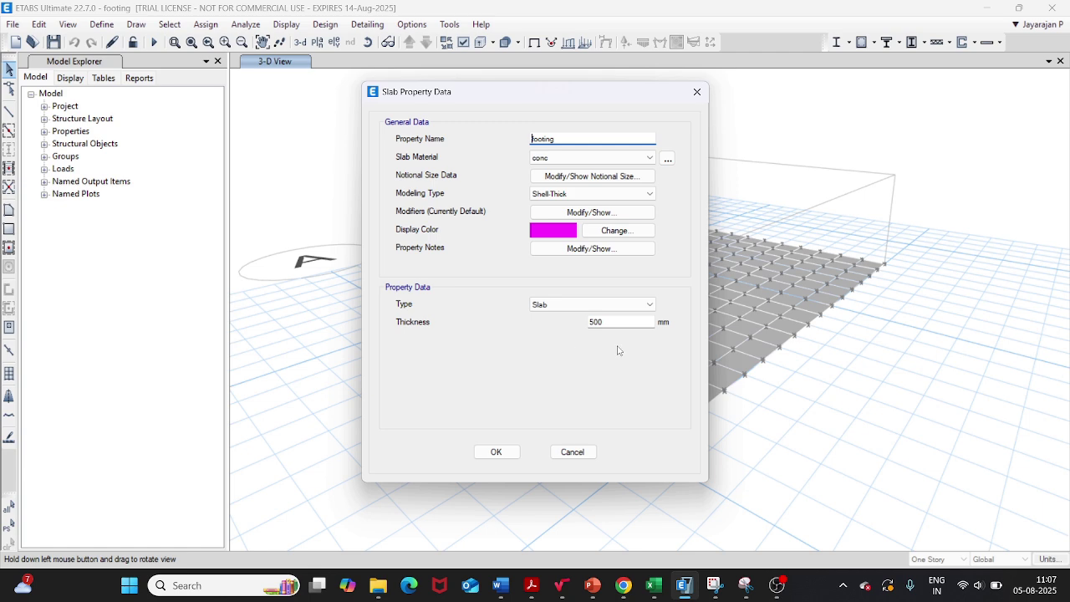
{"action": "left_click", "coordinate": [589, 457]}
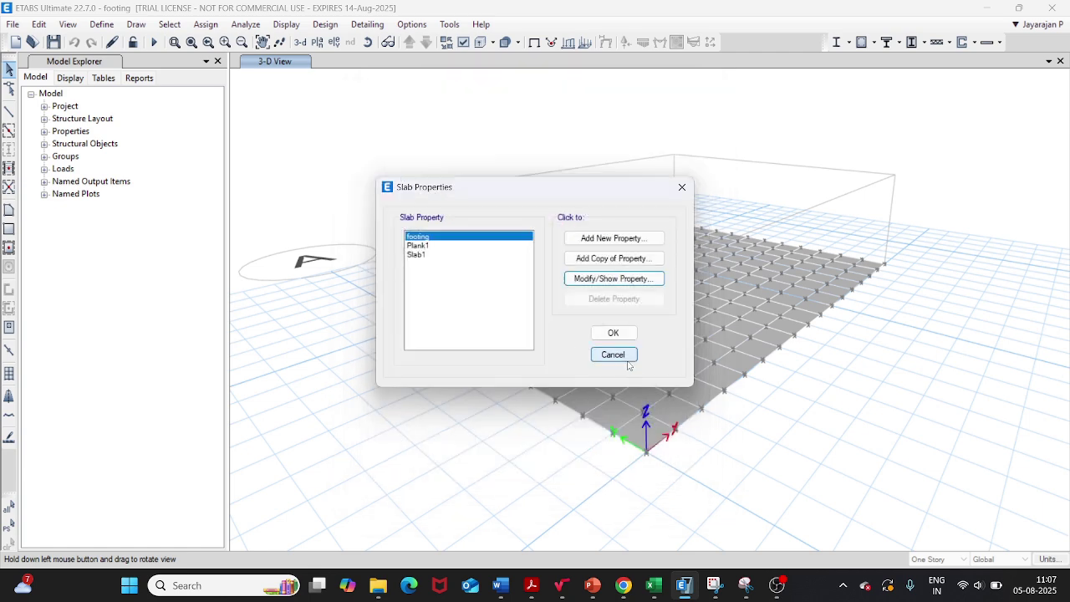
{"action": "left_click", "coordinate": [626, 357]}
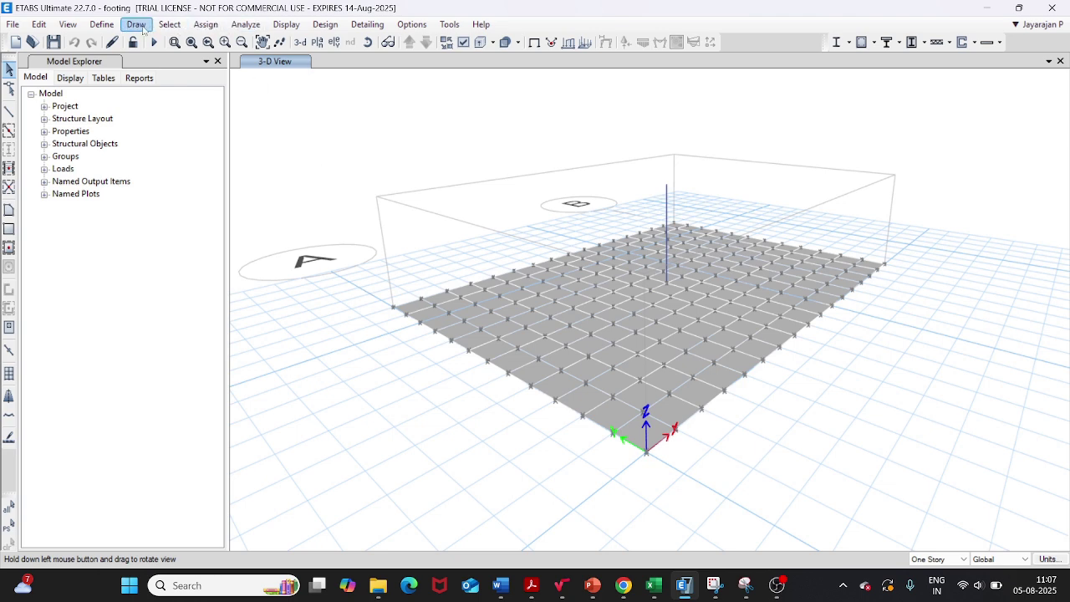
Review the ASpr2 area spring's directional stiffnesses and nonlinear option without changing them.
{"action": "left_click", "coordinate": [101, 24]}
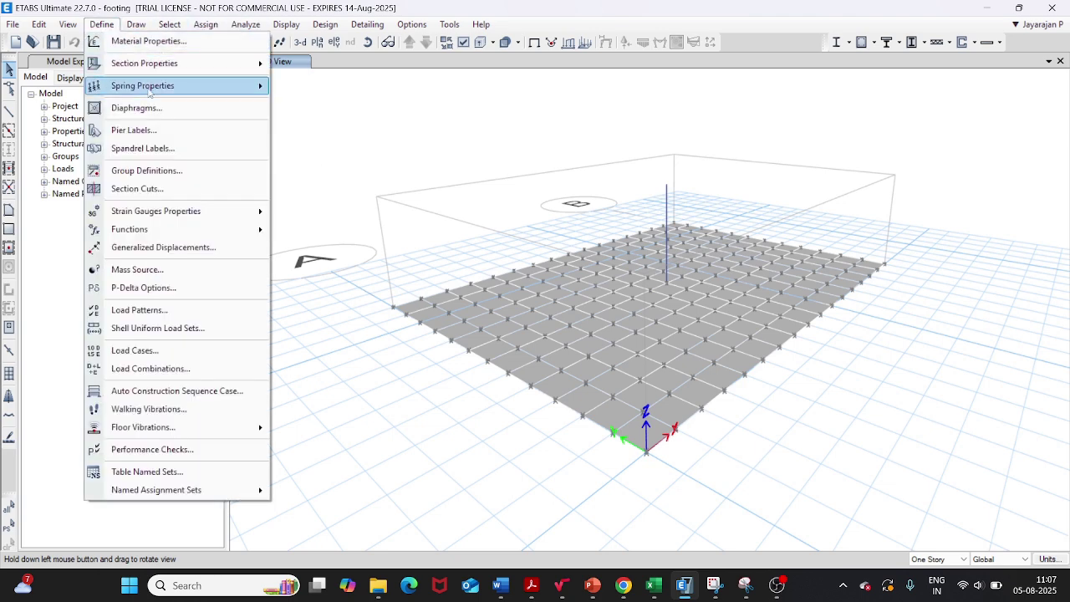
{"action": "mouse_move", "coordinate": [149, 90]}
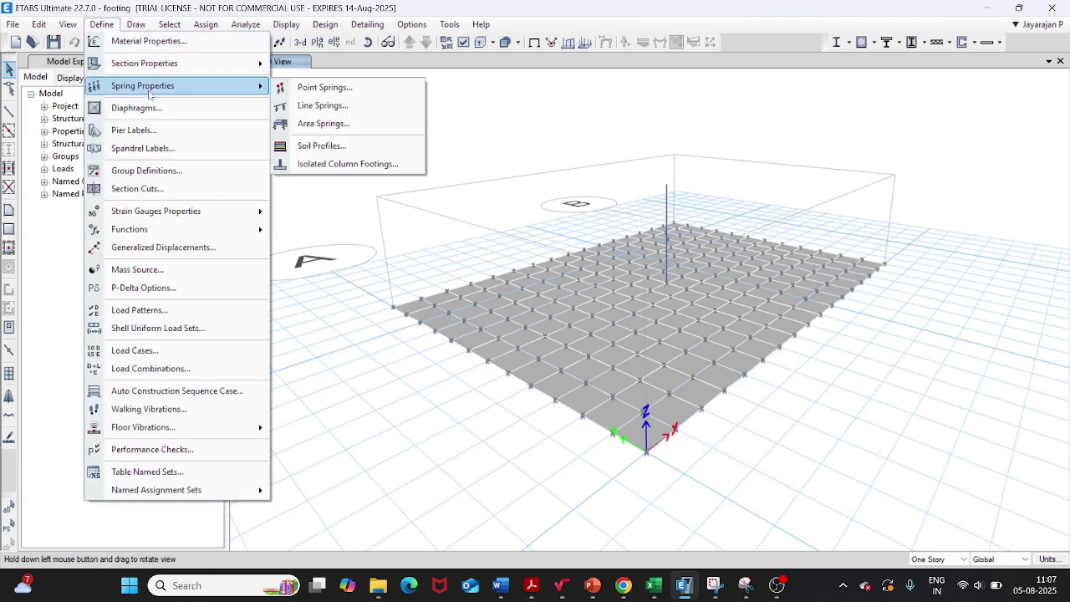
{"action": "left_click", "coordinate": [315, 122]}
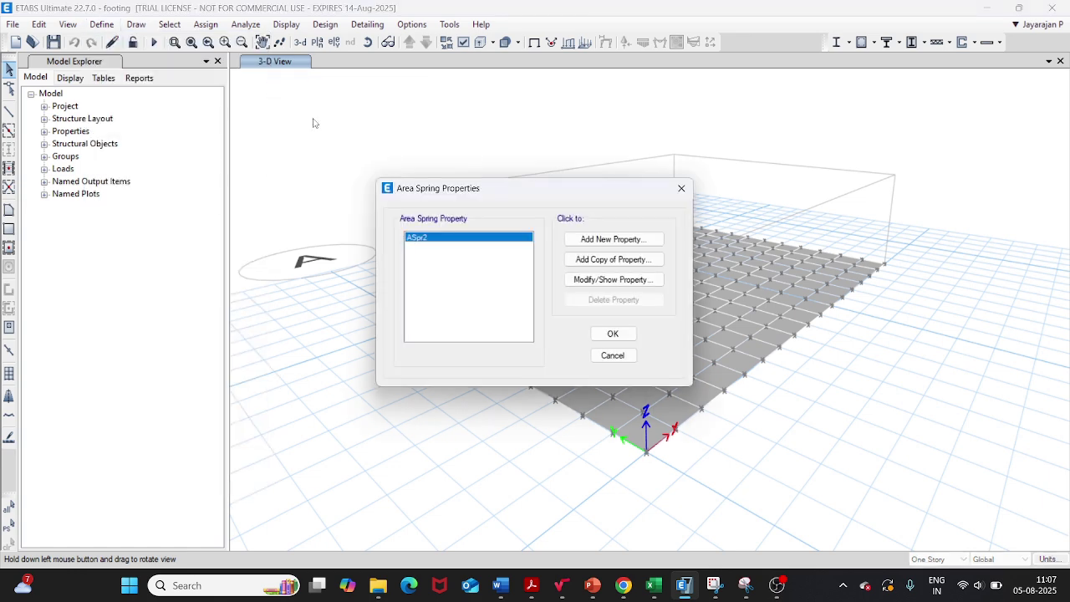
{"action": "left_click", "coordinate": [572, 280]}
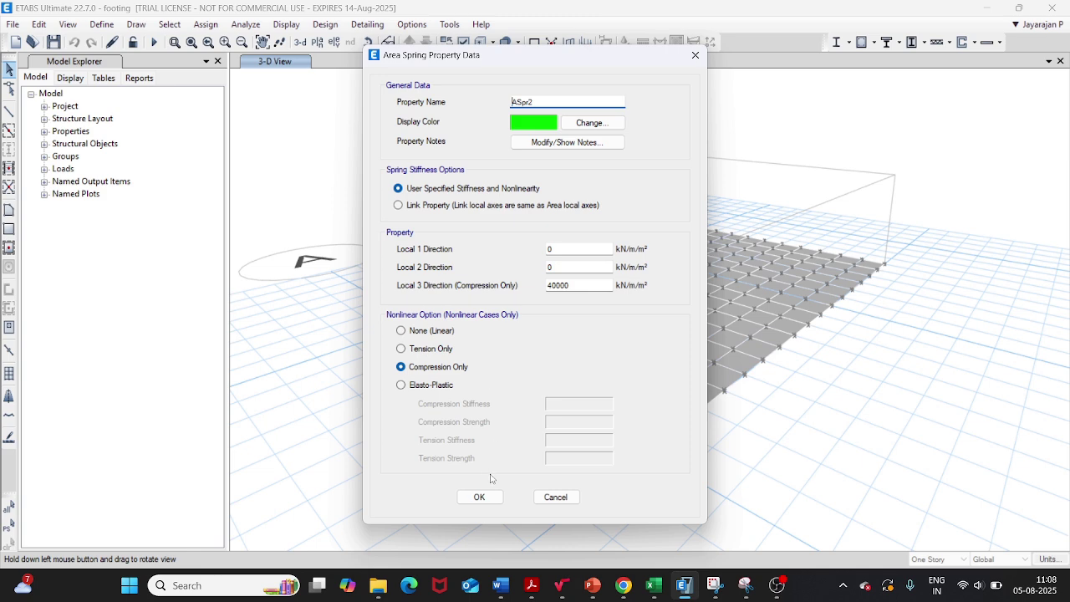
{"action": "left_click", "coordinate": [556, 499]}
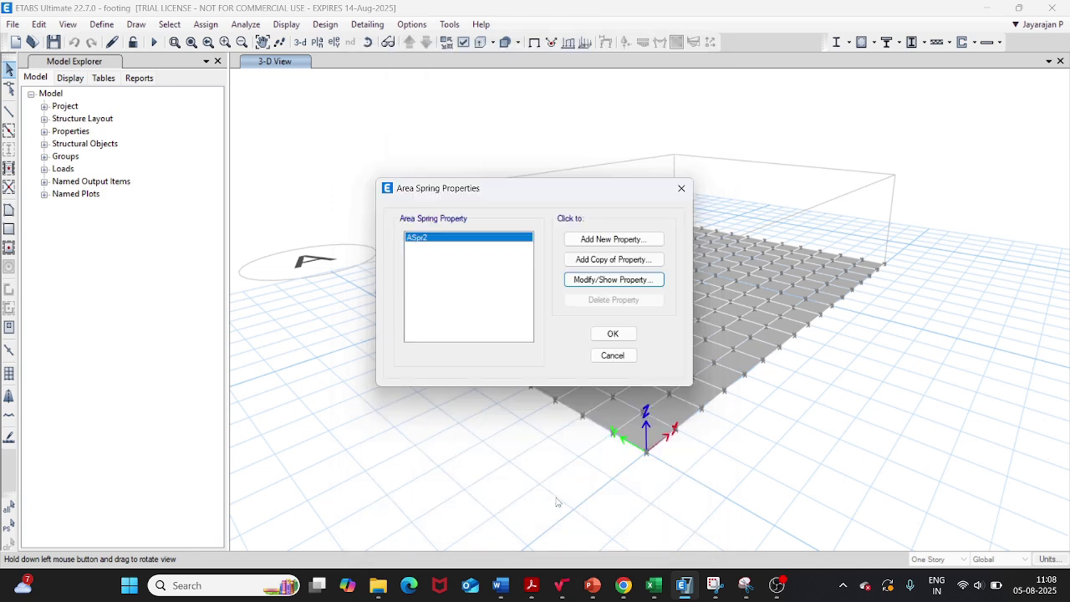
{"action": "left_click", "coordinate": [607, 359]}
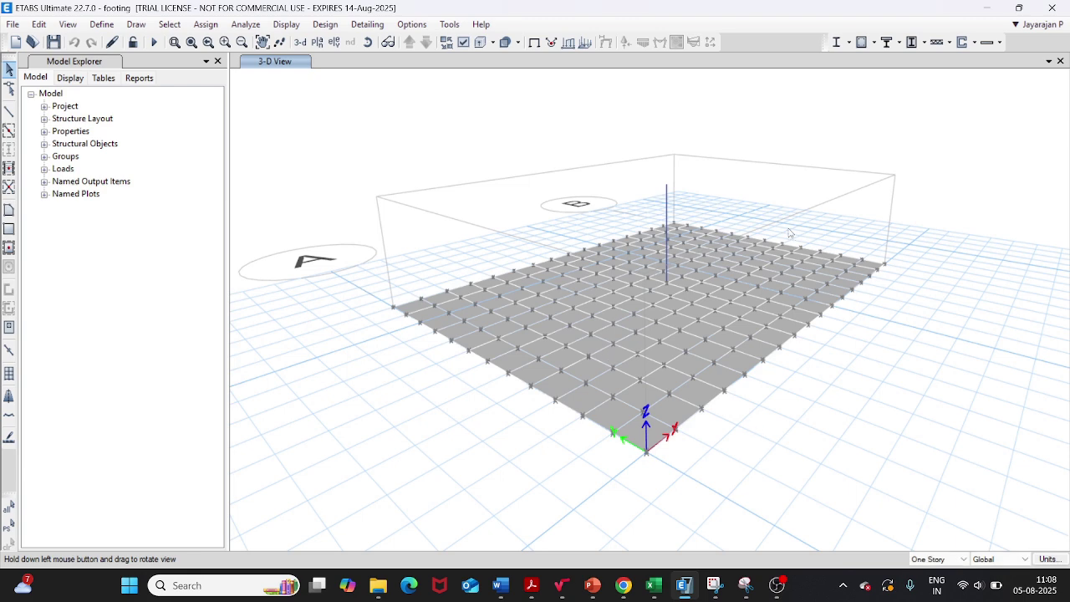
Select the joint at the column's top and examine its force and moment load settings for the Dead pattern.
{"action": "left_click", "coordinate": [667, 184]}
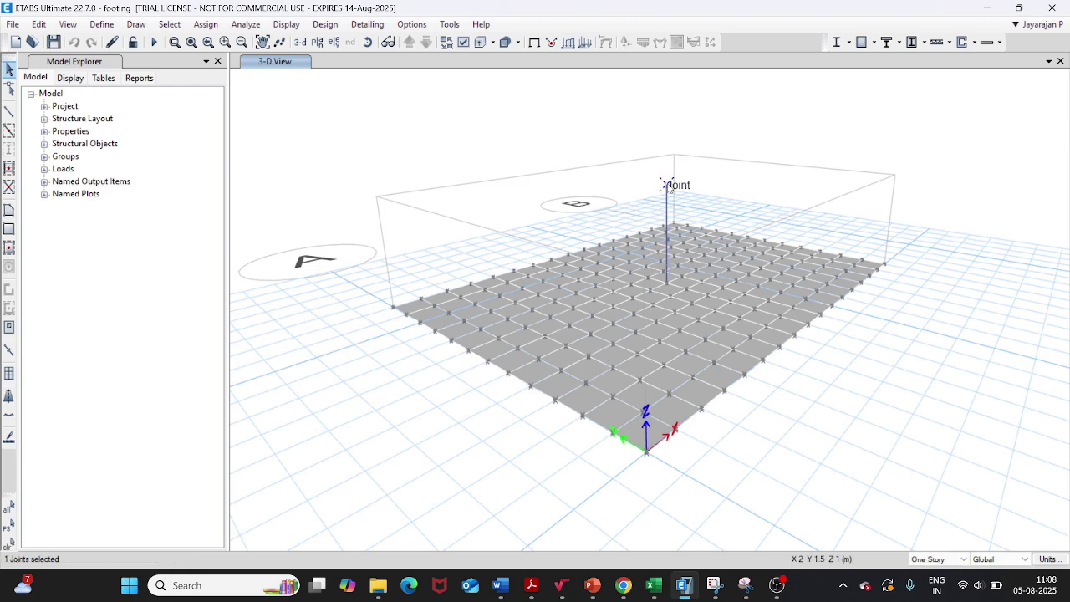
{"action": "left_click", "coordinate": [205, 24]}
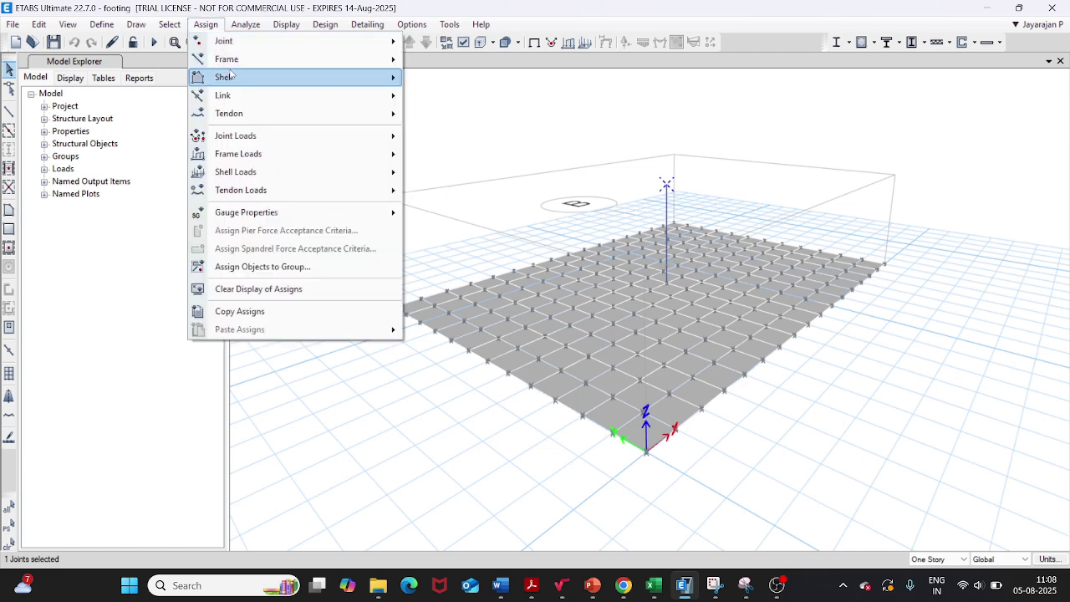
{"action": "mouse_move", "coordinate": [334, 136]}
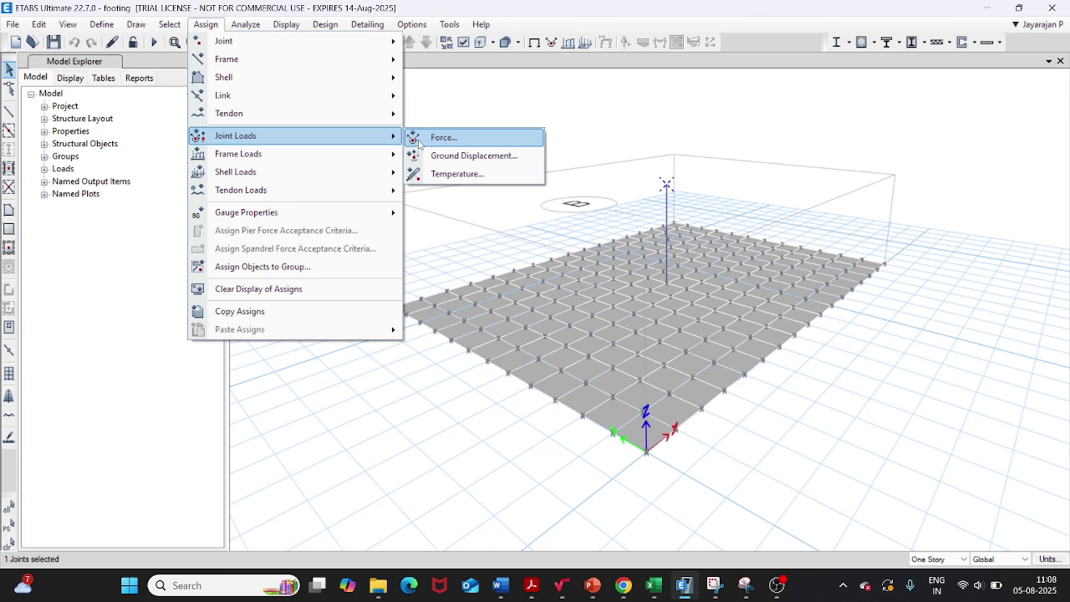
{"action": "left_click", "coordinate": [420, 144]}
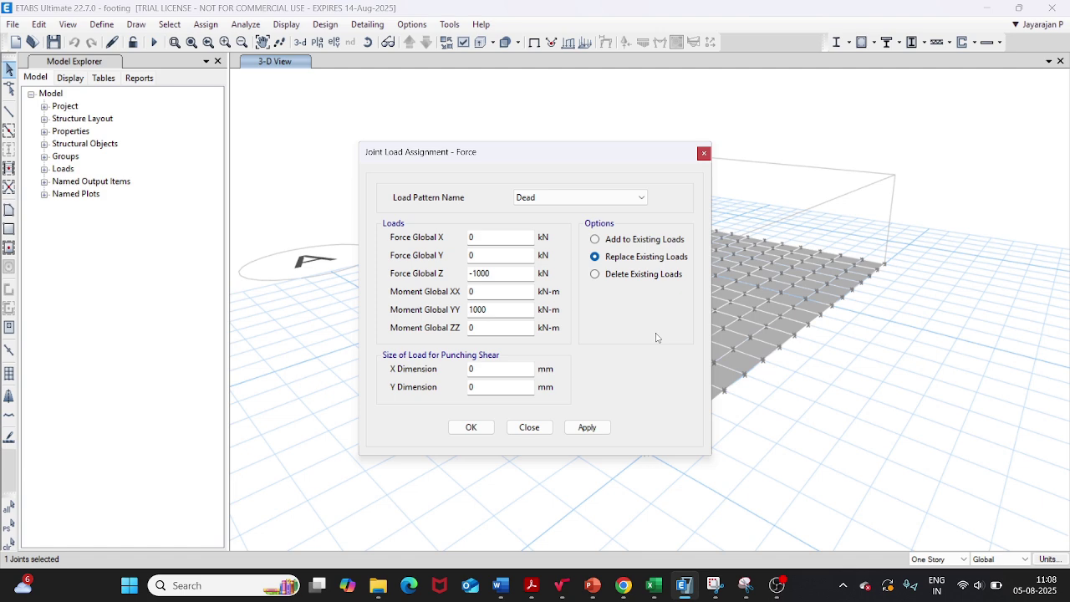
{"action": "left_click", "coordinate": [703, 152]}
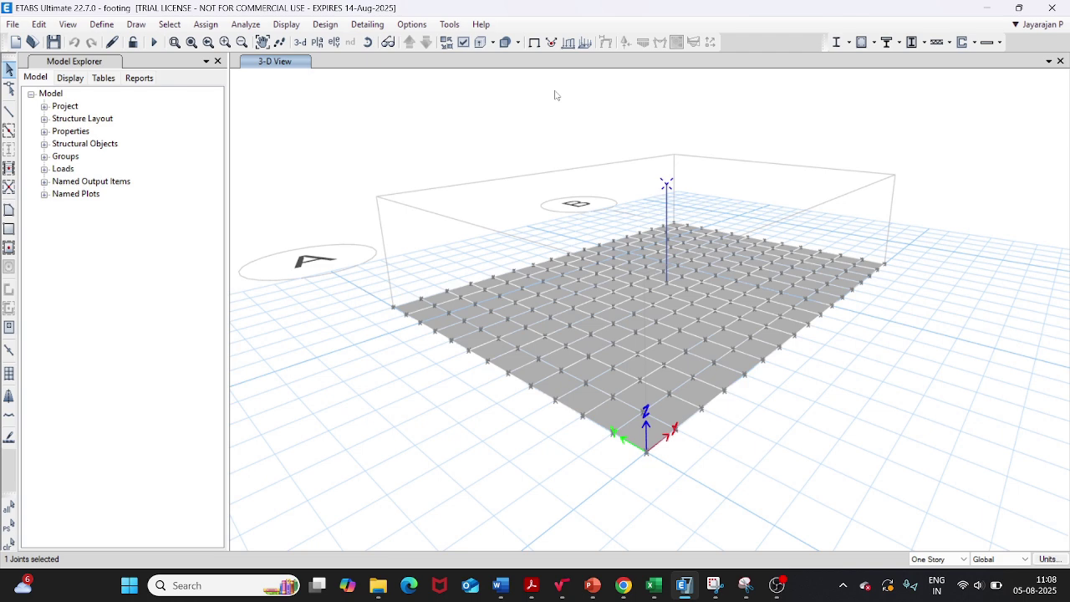
Run the analysis and switch to the default plan view at the Base level.
{"action": "left_click", "coordinate": [247, 24]}
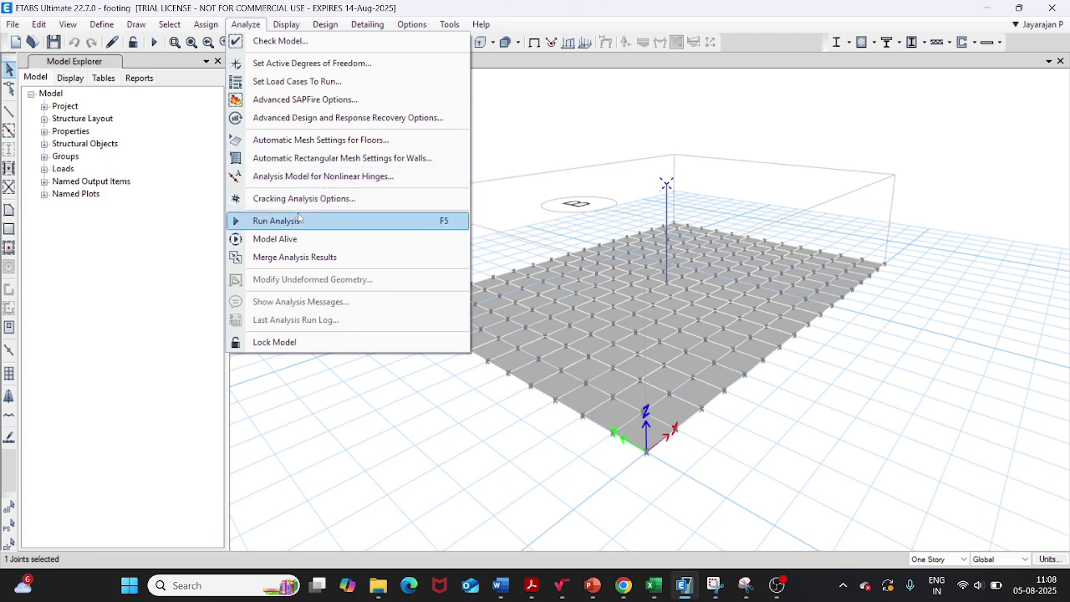
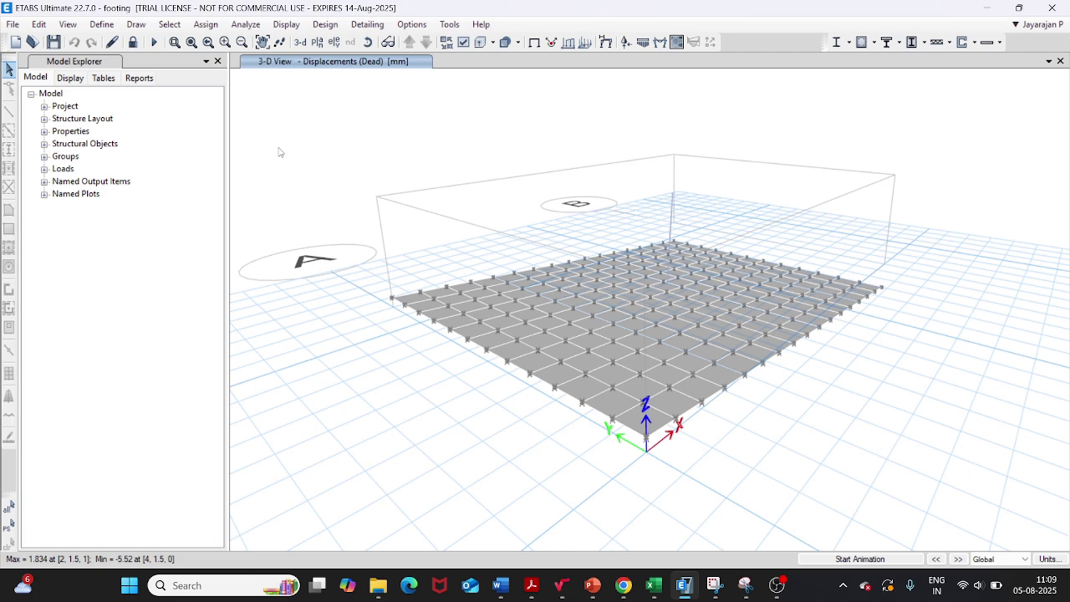
{"action": "left_click", "coordinate": [318, 43]}
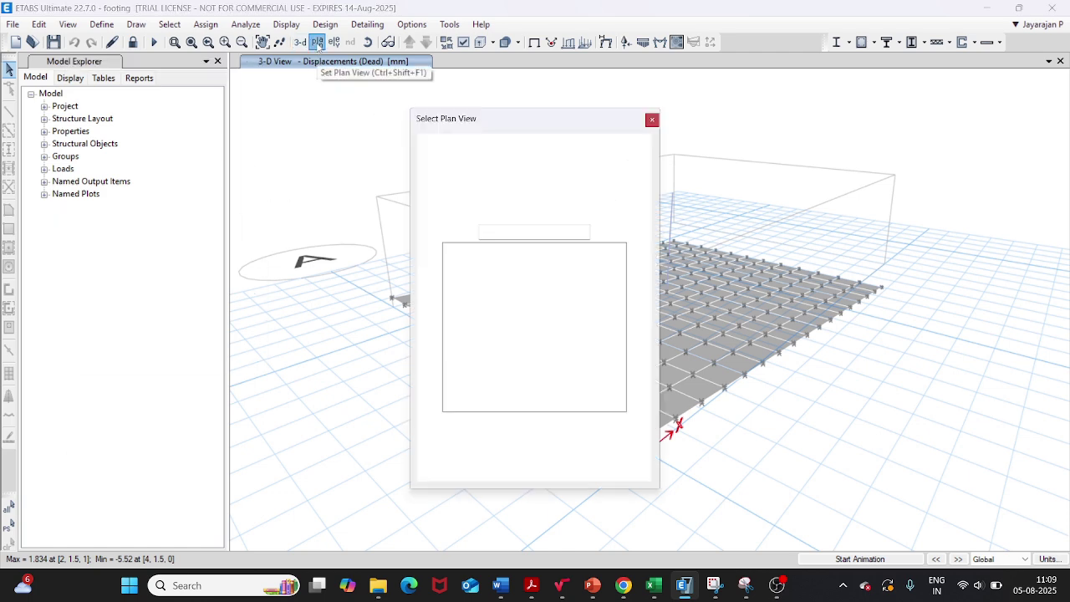
{"action": "left_click", "coordinate": [454, 260]}
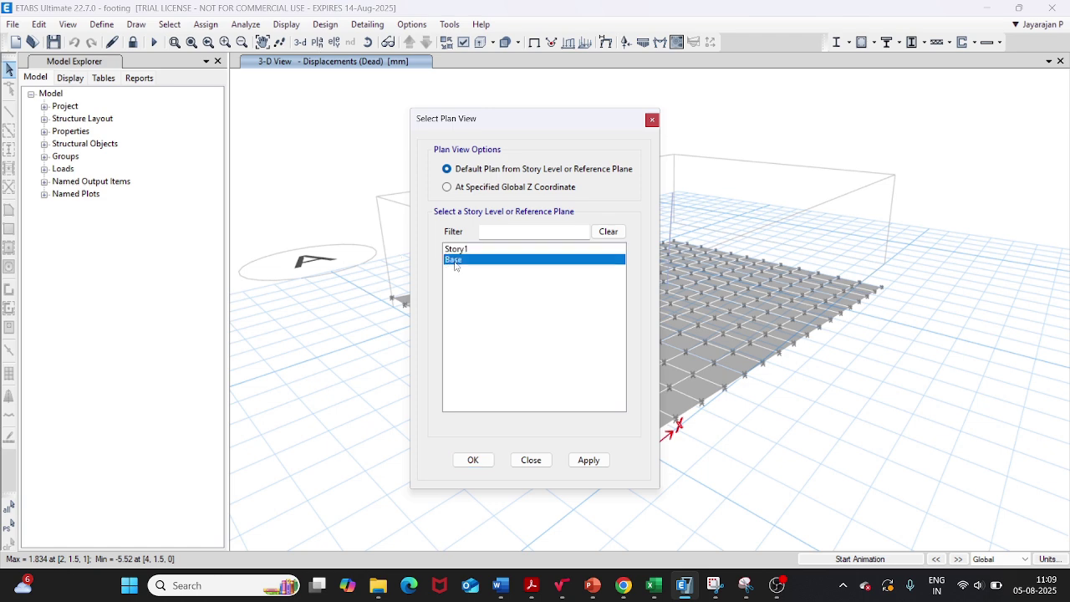
{"action": "left_click", "coordinate": [589, 461]}
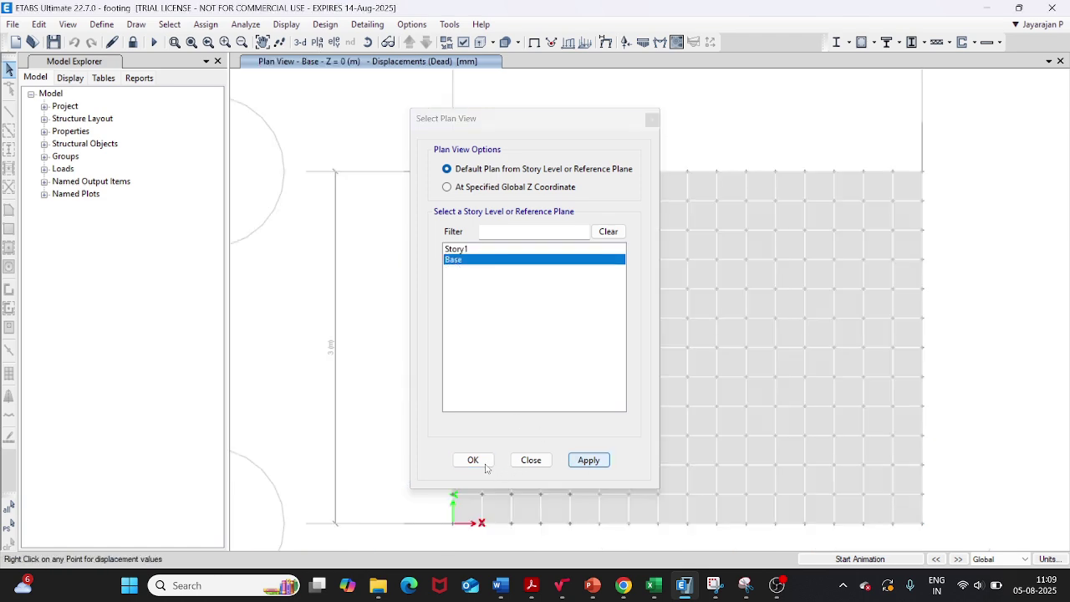
{"action": "left_click", "coordinate": [473, 460]}
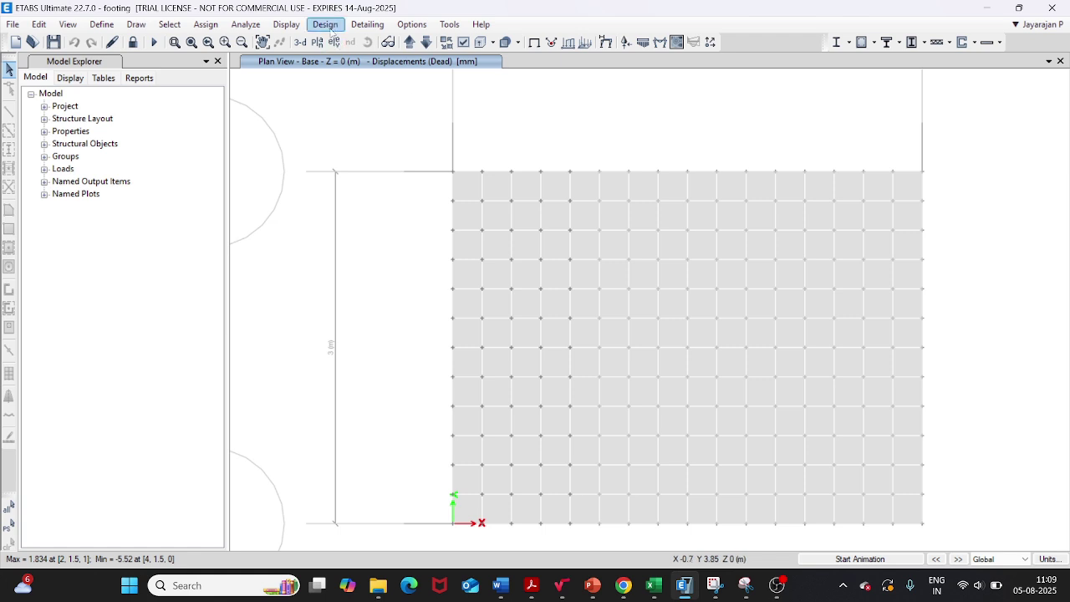
Display the soil pressure contours for the Dead case on the undeformed shape with fill shown.
{"action": "left_click", "coordinate": [288, 28]}
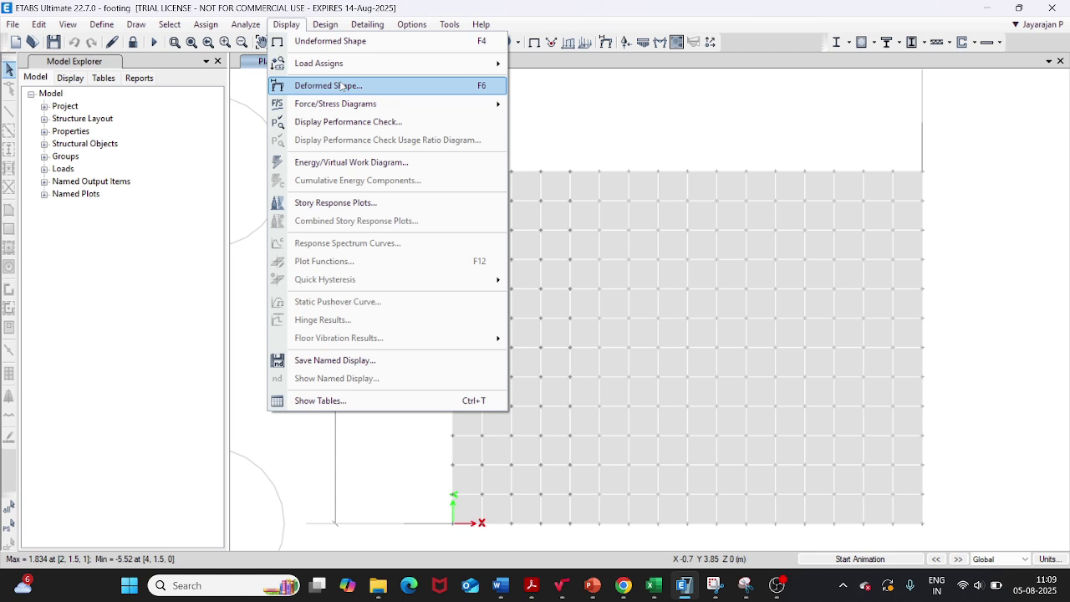
{"action": "mouse_move", "coordinate": [351, 104]}
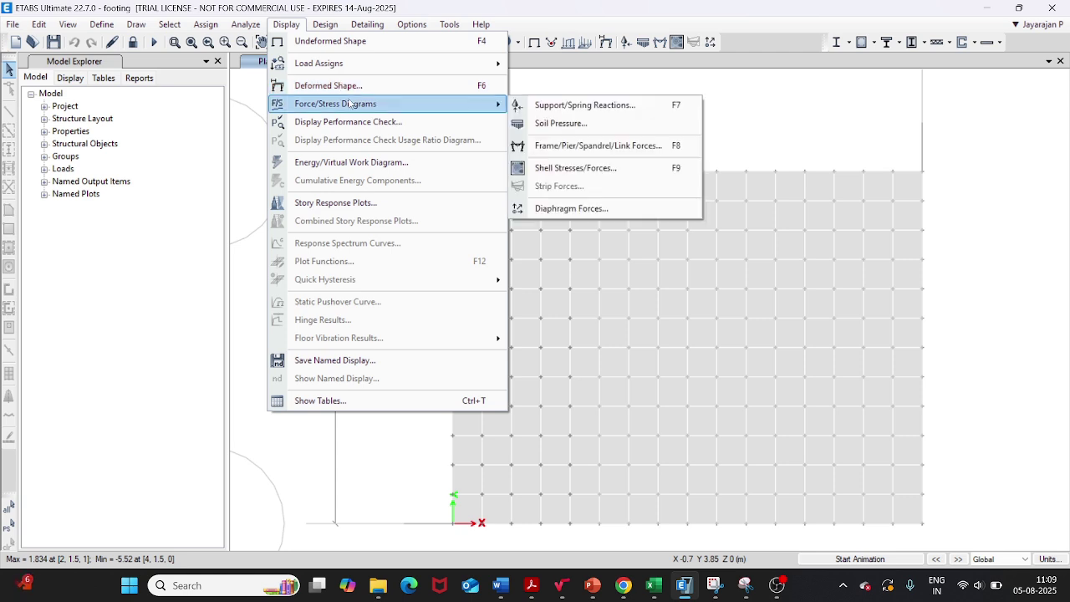
{"action": "left_click", "coordinate": [533, 124]}
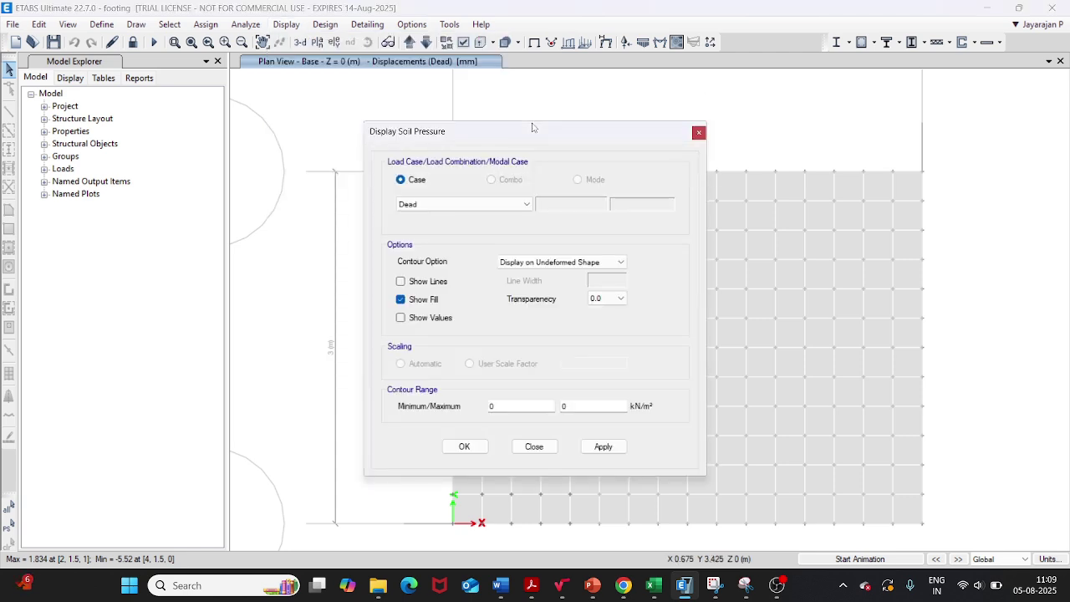
{"action": "left_click", "coordinate": [605, 448]}
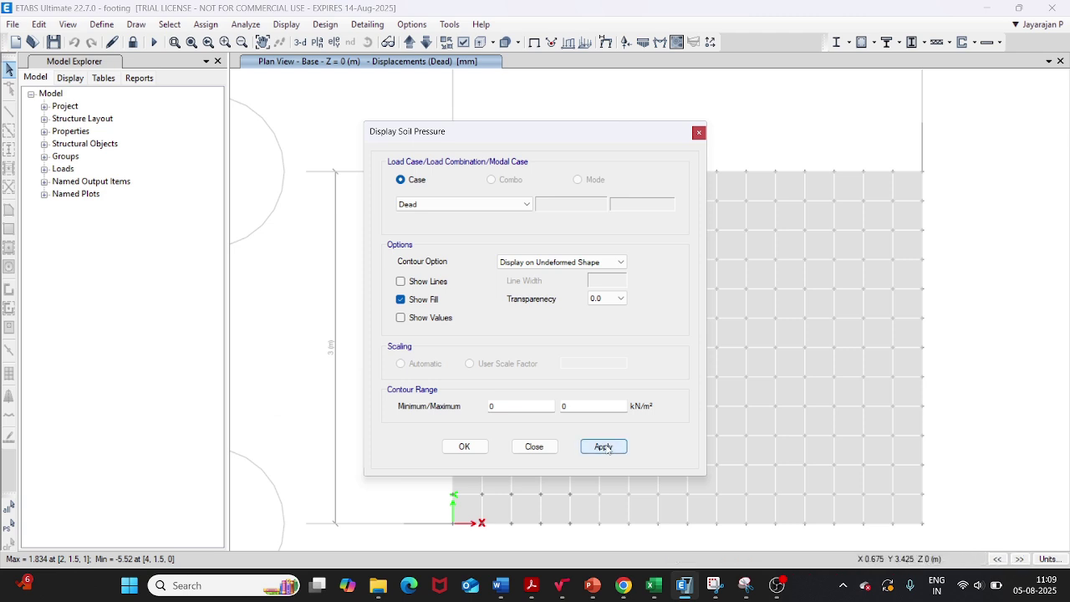
{"action": "left_click", "coordinate": [464, 446]}
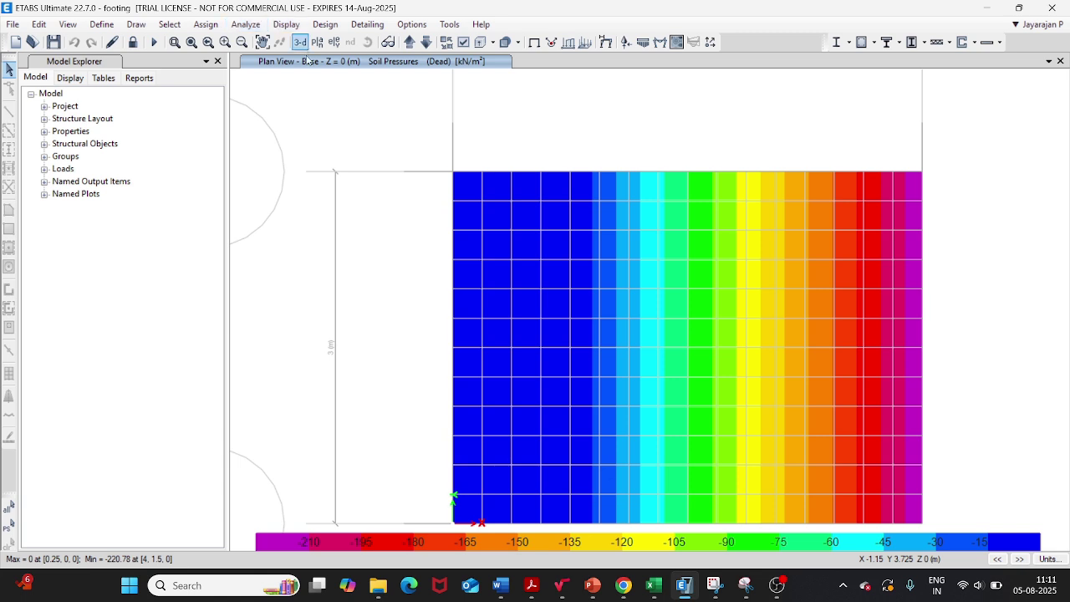
Switch to the user elevation G1 @ Y=1.5 m through the footing, dismissing the error message.
{"action": "left_click", "coordinate": [335, 42]}
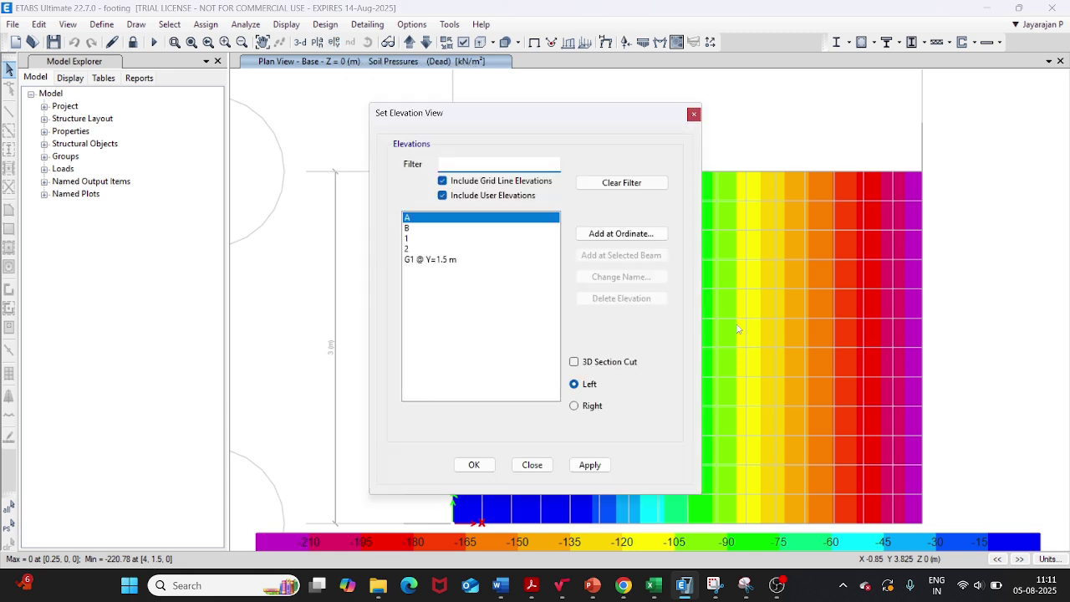
{"action": "left_click", "coordinate": [434, 261]}
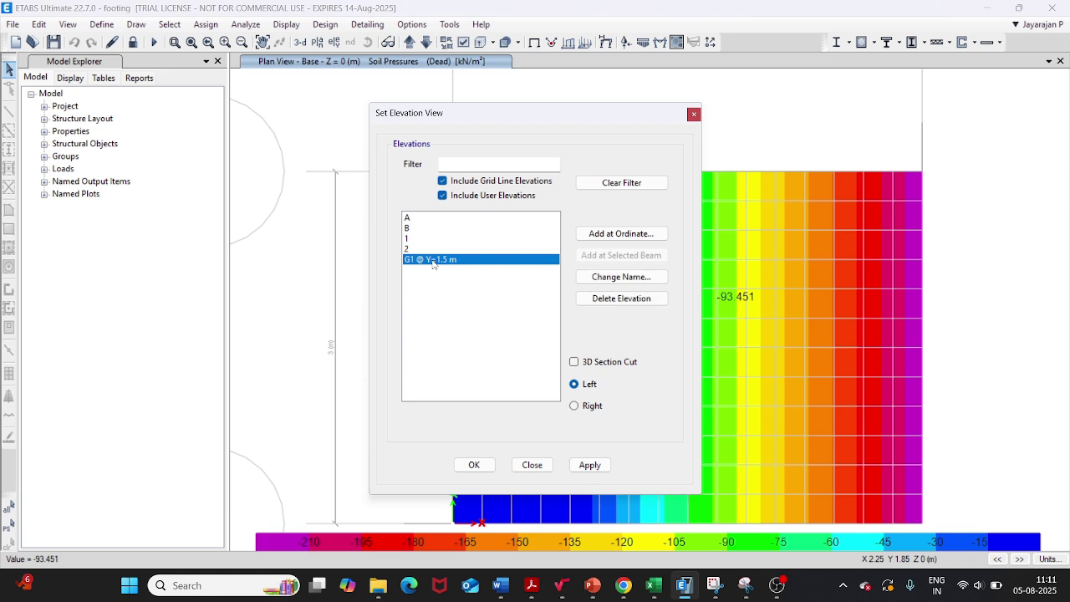
{"action": "left_click", "coordinate": [590, 465]}
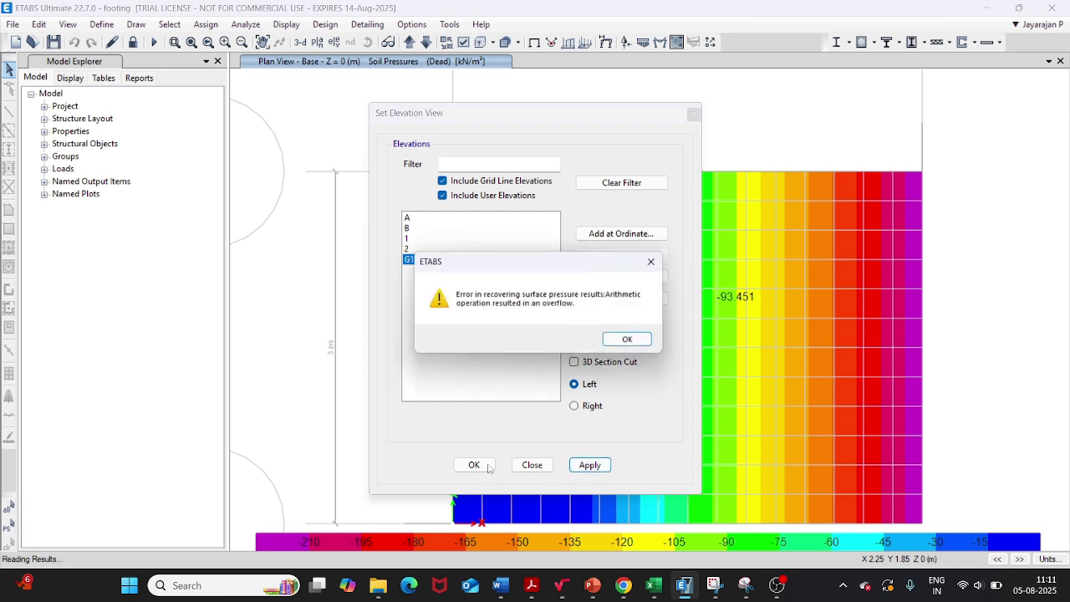
{"action": "left_click", "coordinate": [632, 341]}
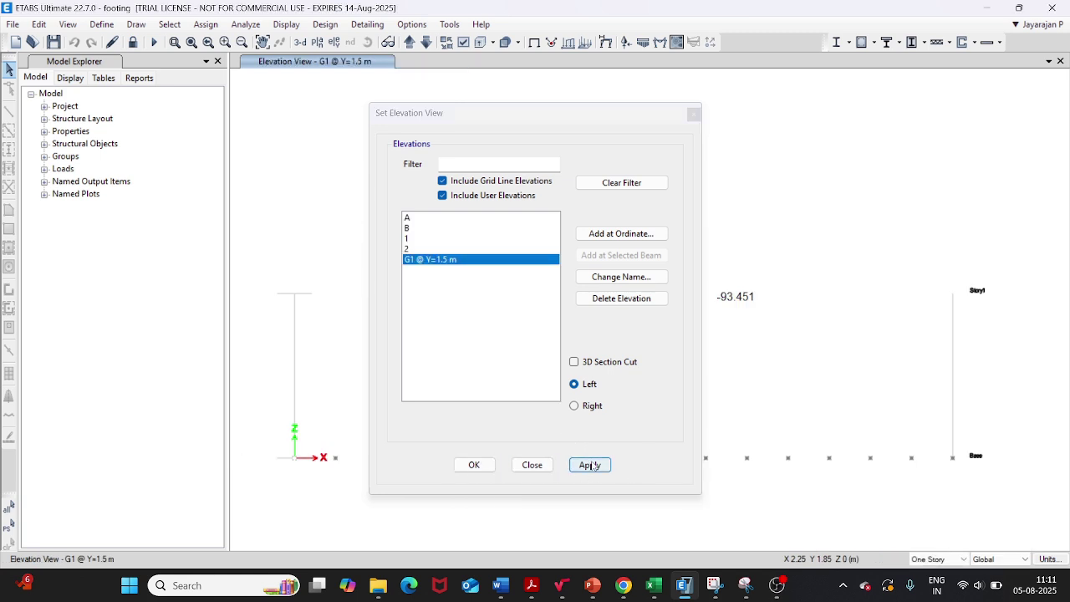
{"action": "left_click", "coordinate": [590, 466]}
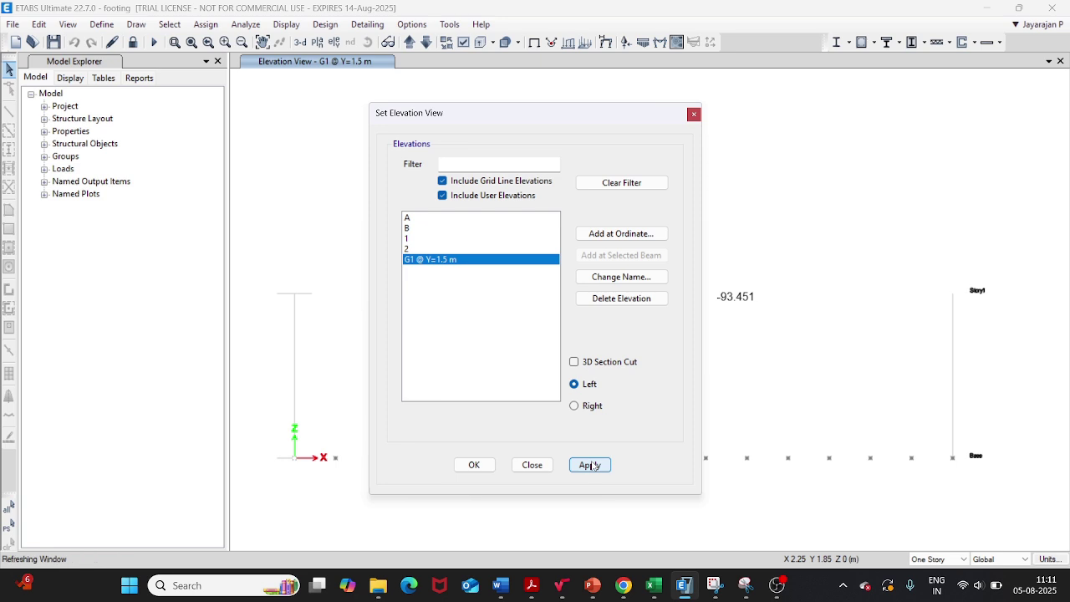
{"action": "left_click", "coordinate": [693, 114]}
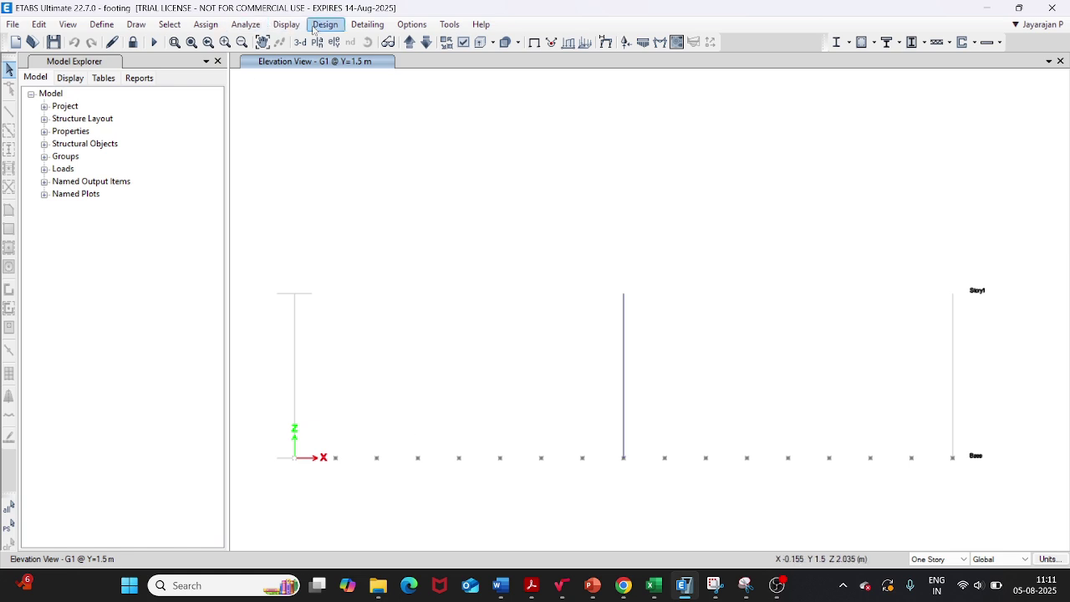
Display the deformed shape for the Dead case with automatic scaling in the elevation view.
{"action": "left_click", "coordinate": [286, 24]}
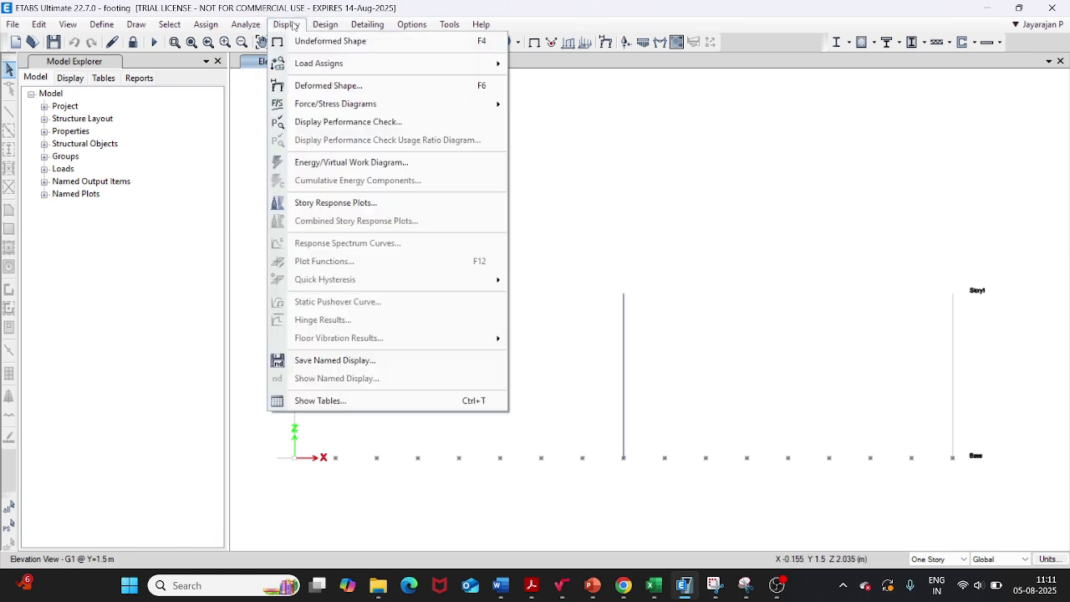
{"action": "left_click", "coordinate": [352, 86]}
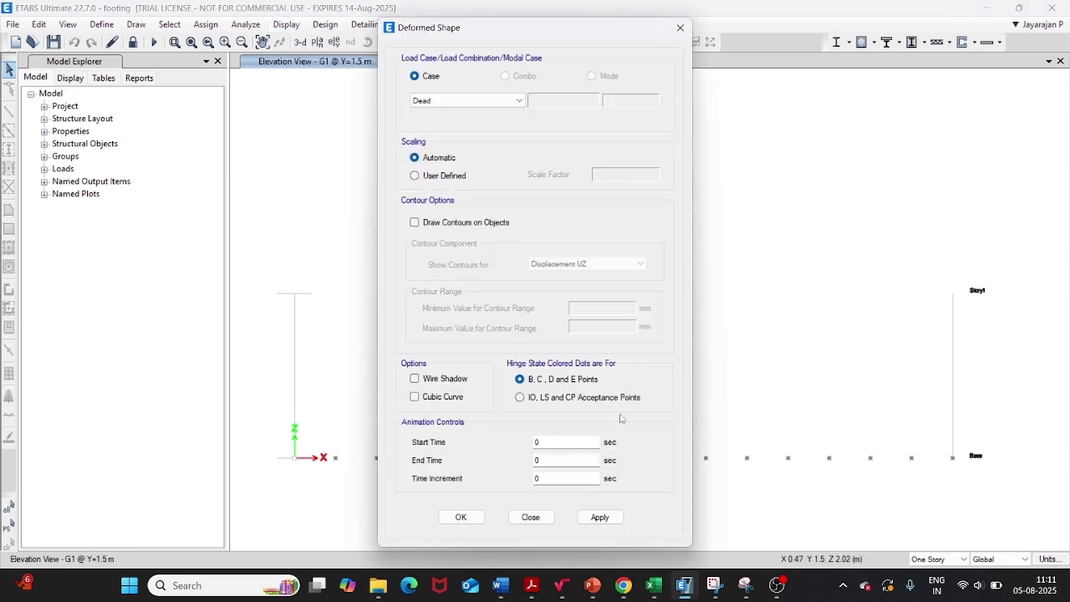
{"action": "left_click", "coordinate": [612, 518]}
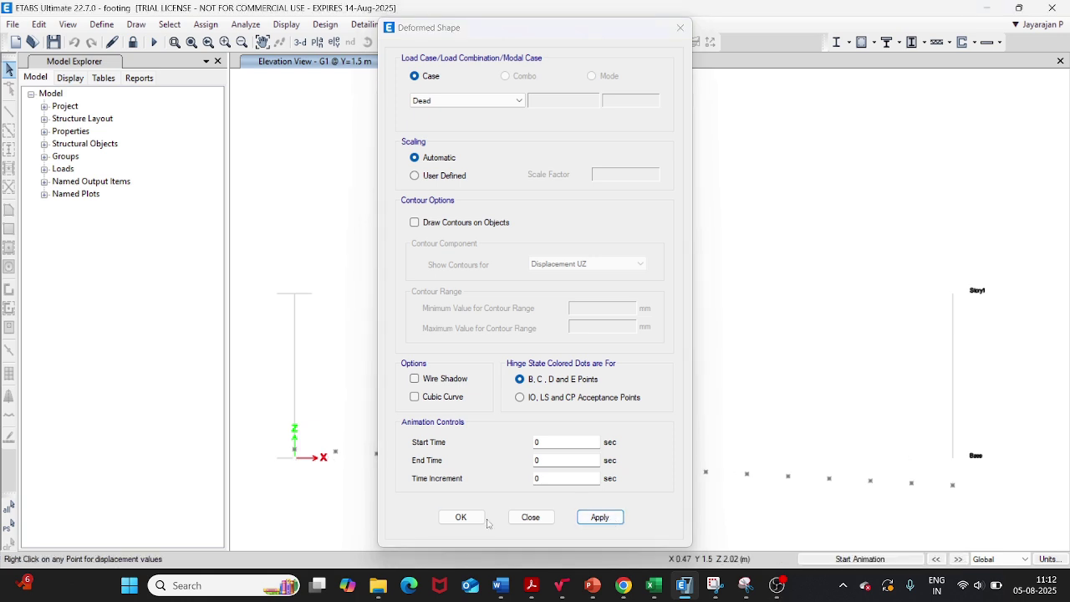
{"action": "left_click", "coordinate": [461, 517]}
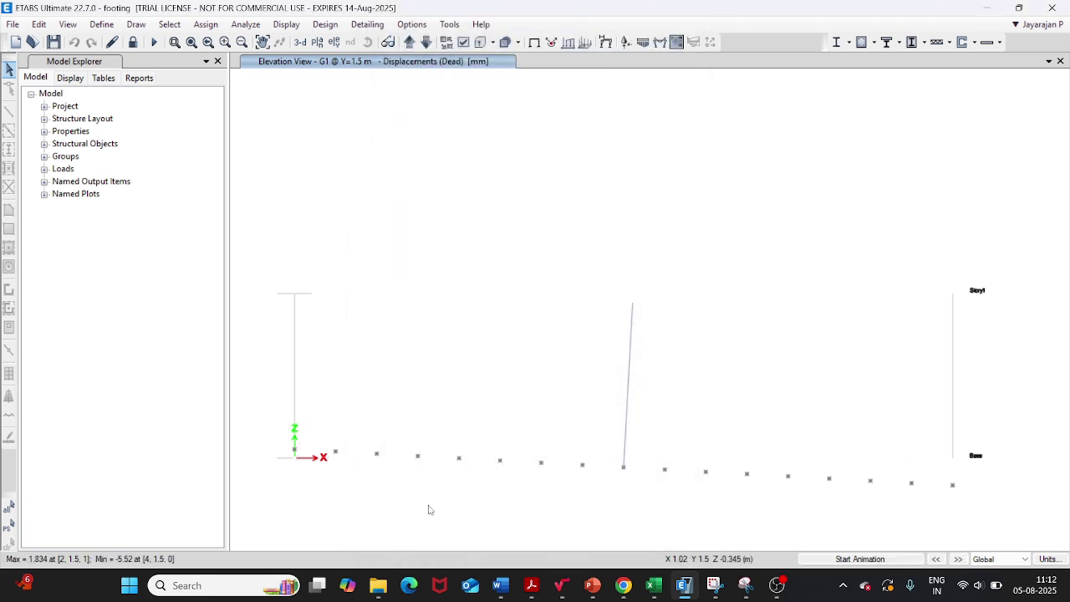
Examine the displacements of the base joints along the footing's length, from the X origin to the far edge.
{"action": "right_click", "coordinate": [292, 450]}
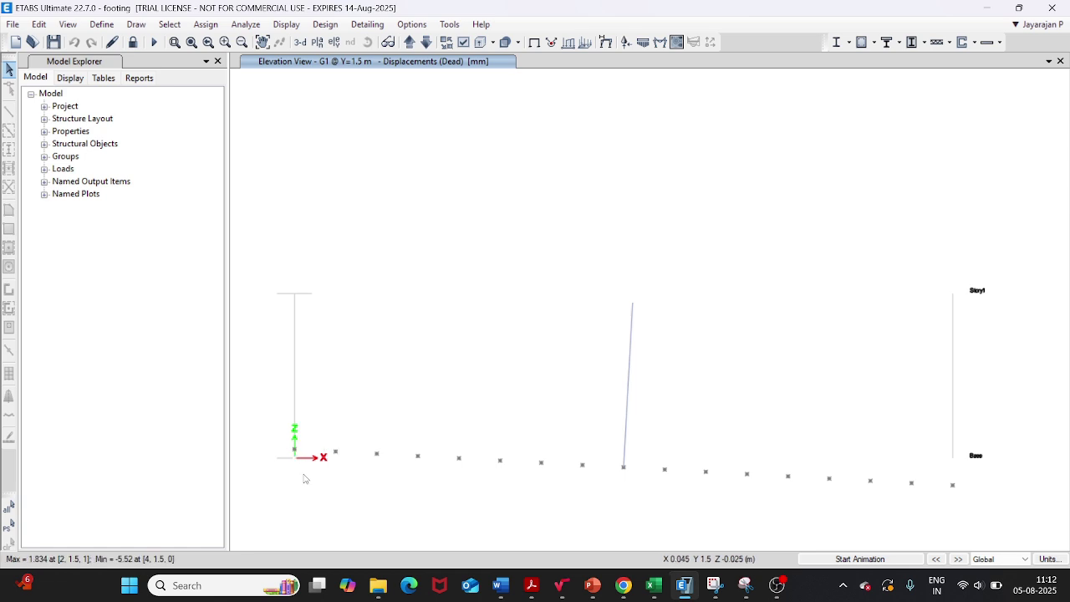
{"action": "mouse_move", "coordinate": [335, 453]}
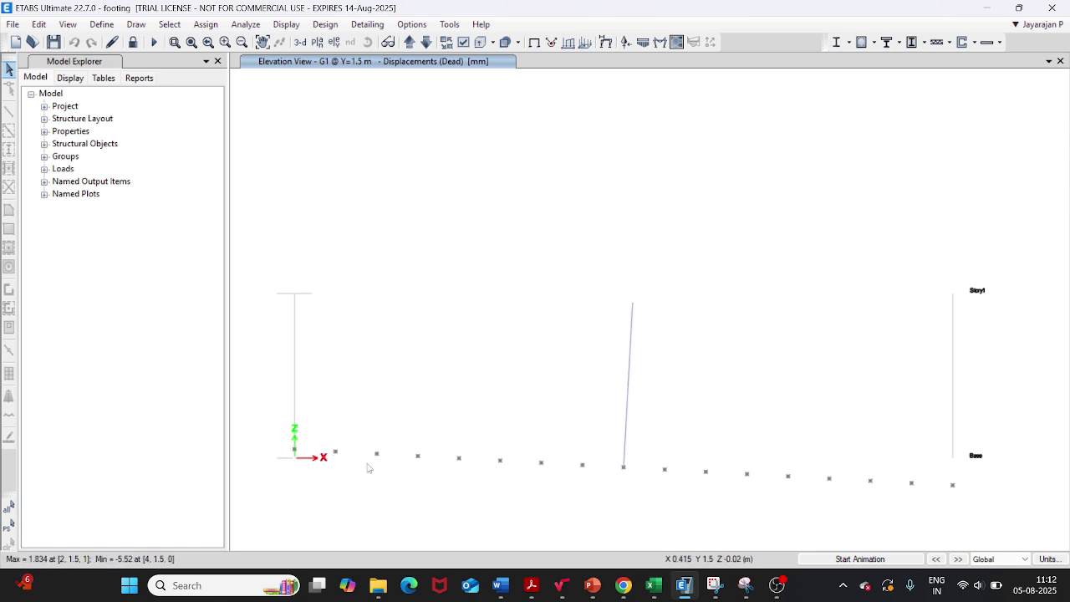
{"action": "mouse_move", "coordinate": [378, 456]}
{"action": "mouse_move", "coordinate": [418, 458]}
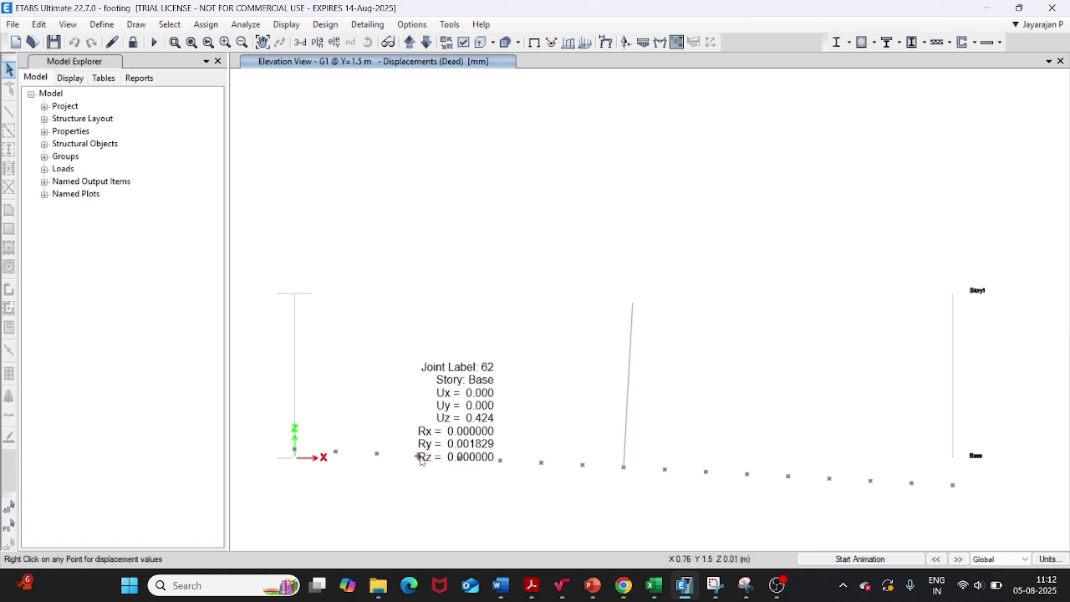
{"action": "mouse_move", "coordinate": [458, 459]}
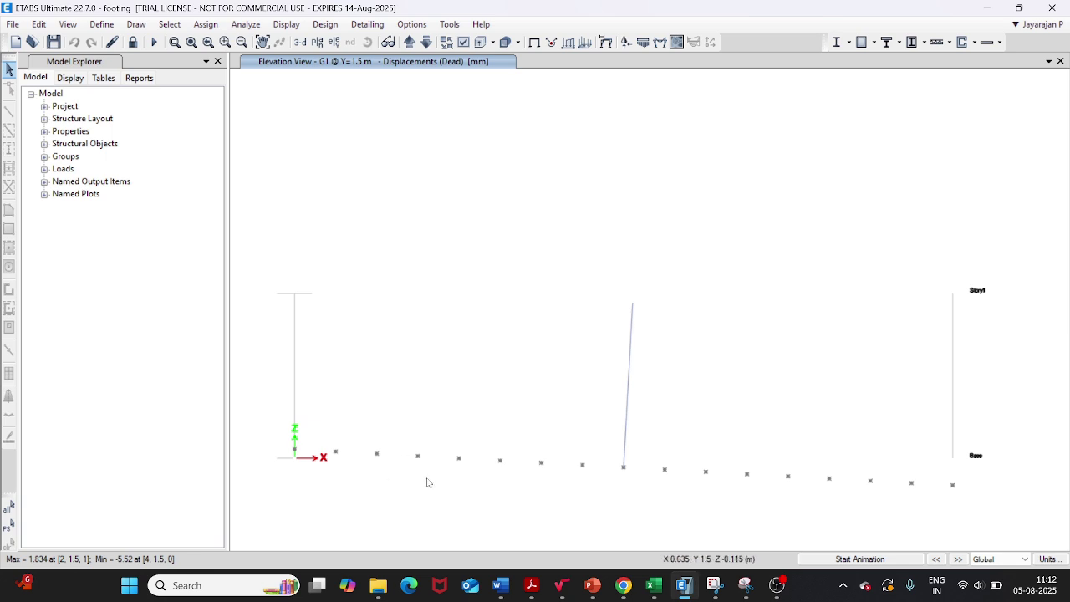
{"action": "right_click", "coordinate": [500, 462]}
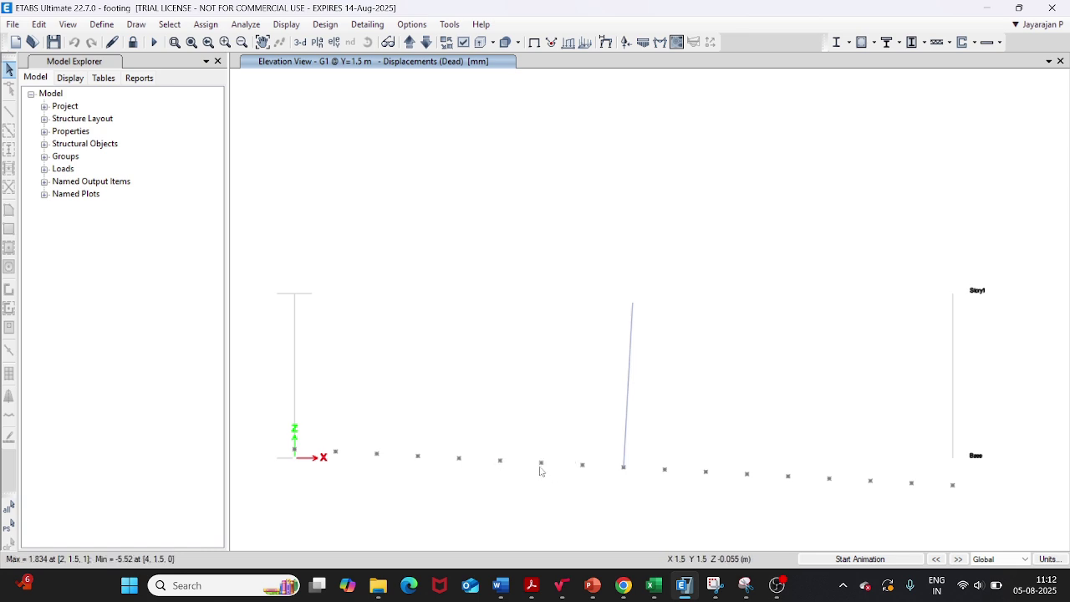
{"action": "mouse_move", "coordinate": [540, 468]}
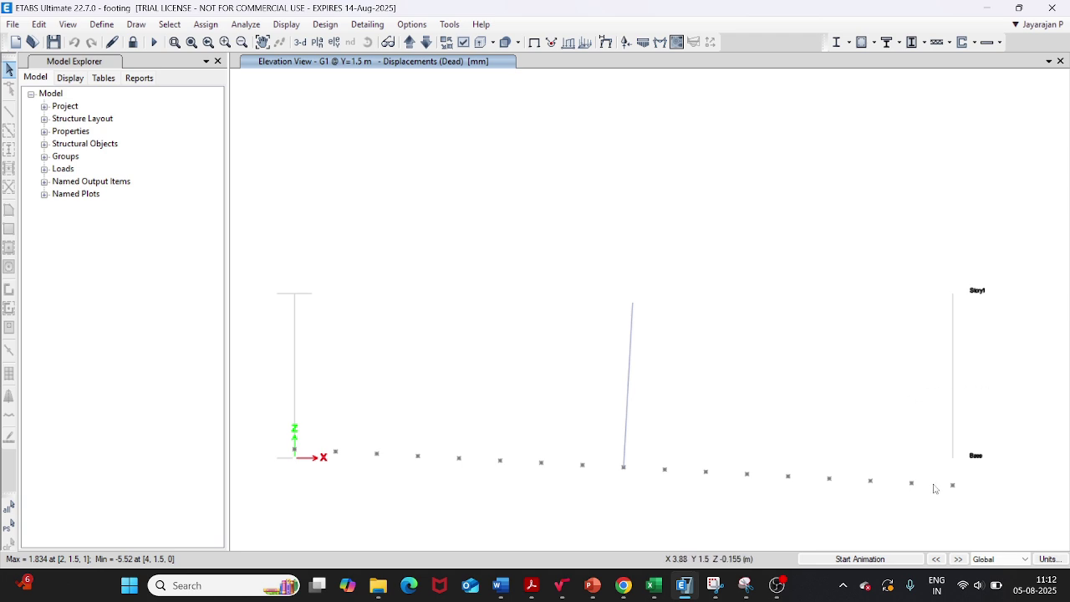
{"action": "mouse_move", "coordinate": [952, 487]}
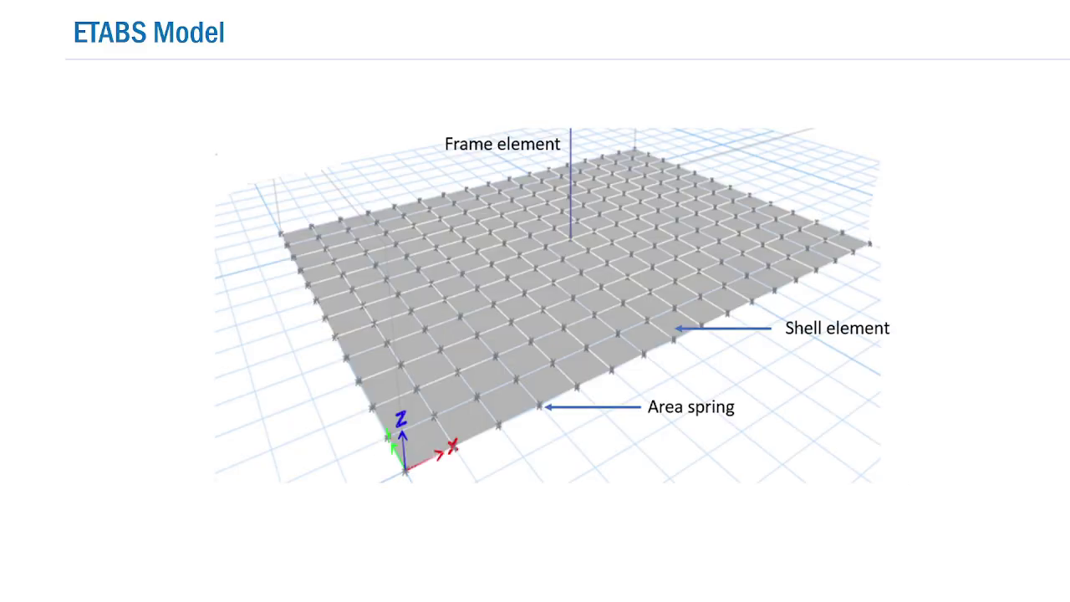
{"action": "key", "text": "Right"}
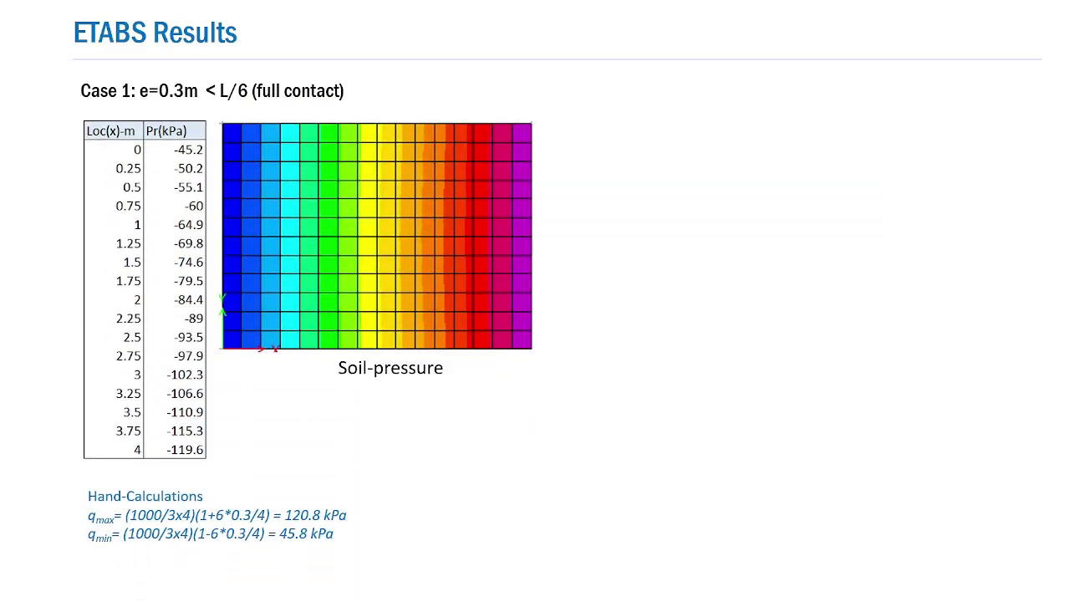